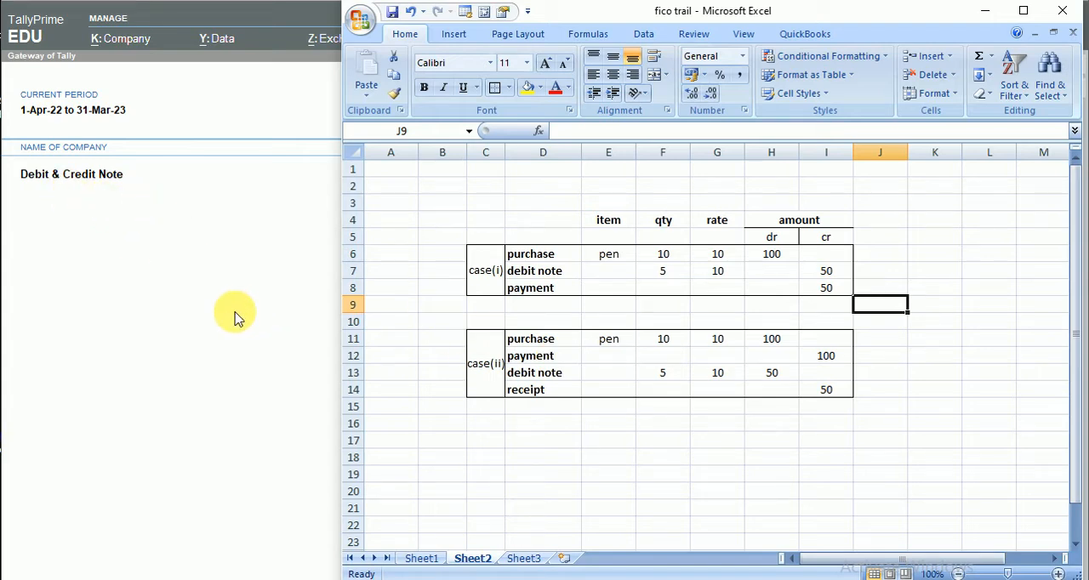
# - Examine the debit note and credit note comparison on Sheet1 and the case(i) and case(ii) transaction entries on Sheet2
pyautogui.click(421, 558)
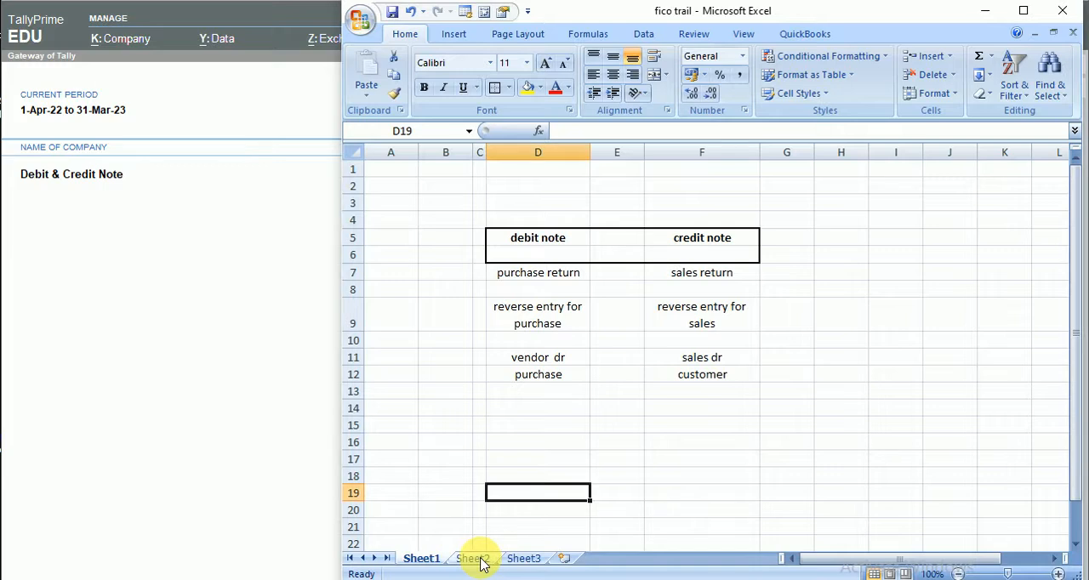
pyautogui.click(475, 565)
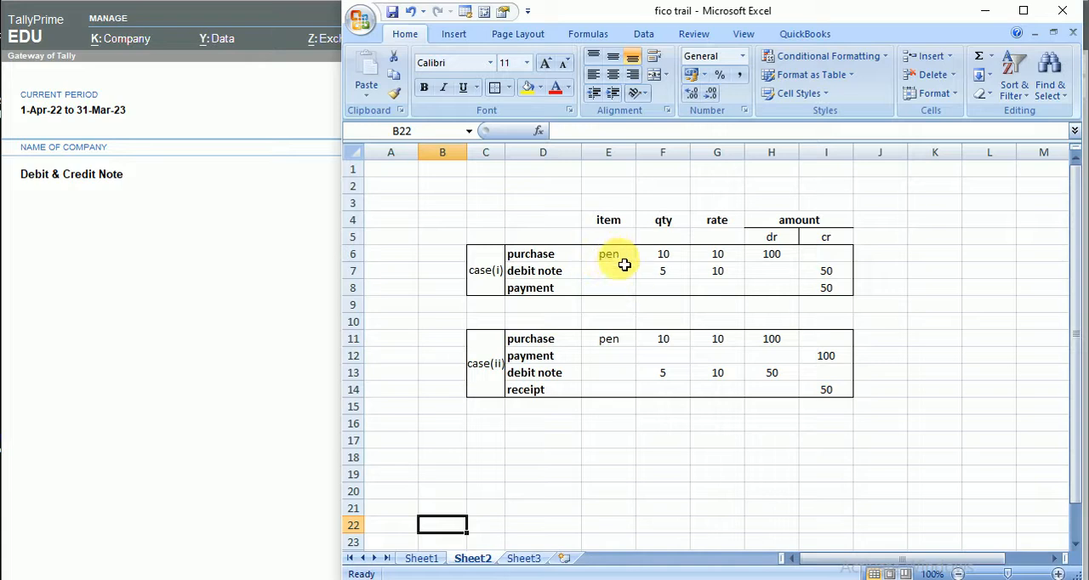
pyautogui.click(486, 276)
pyautogui.click(492, 368)
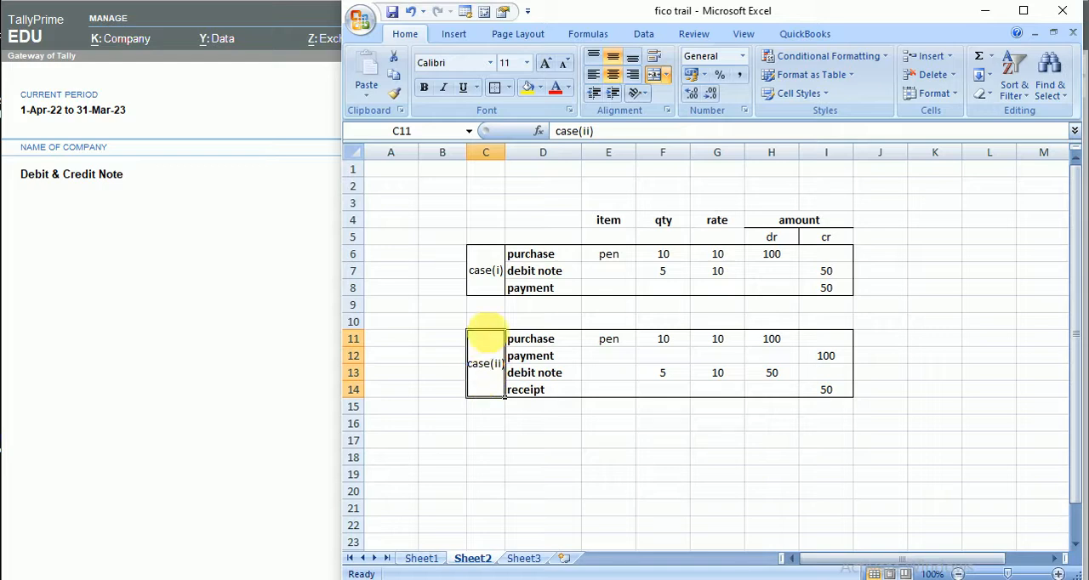
pyautogui.click(497, 283)
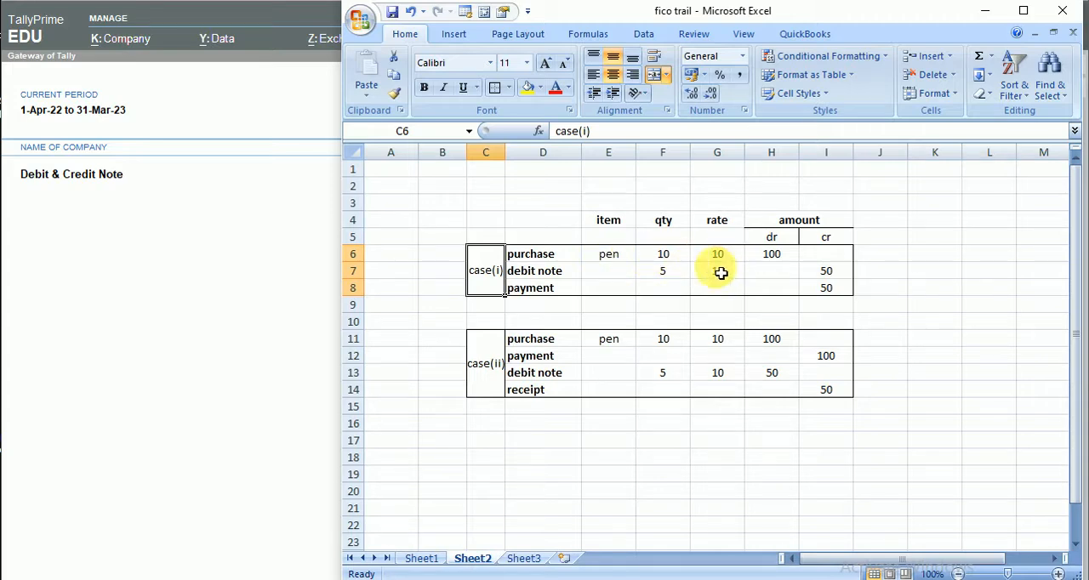
pyautogui.click(774, 255)
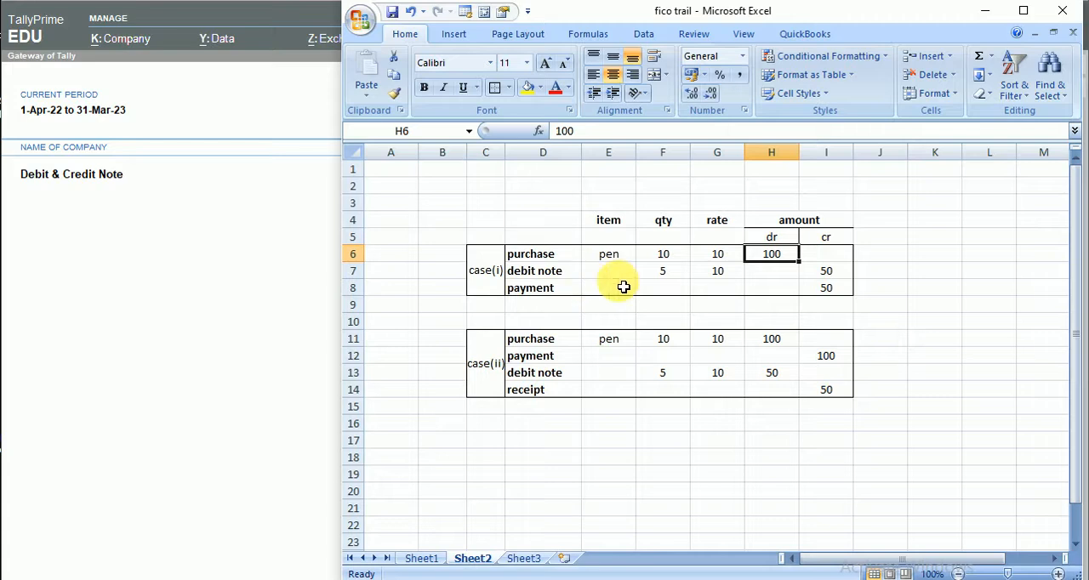
pyautogui.click(672, 275)
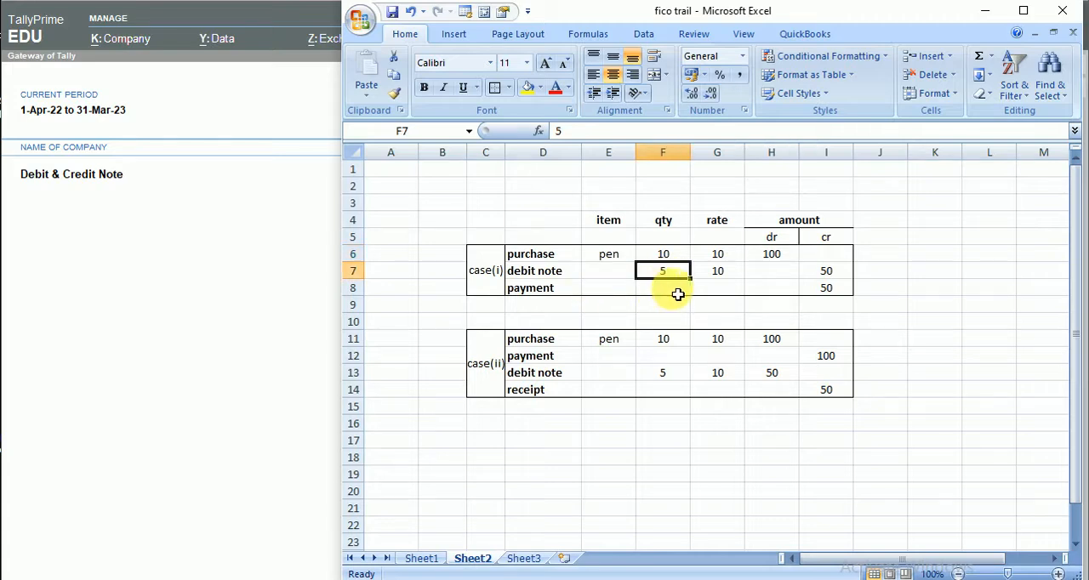
pyautogui.click(840, 278)
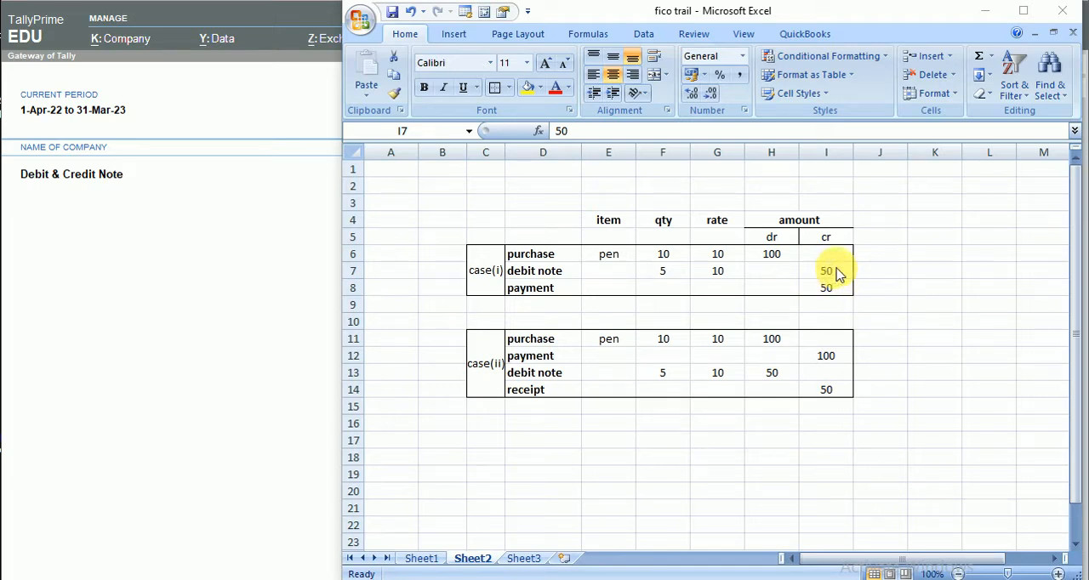
pyautogui.click(537, 295)
pyautogui.click(541, 303)
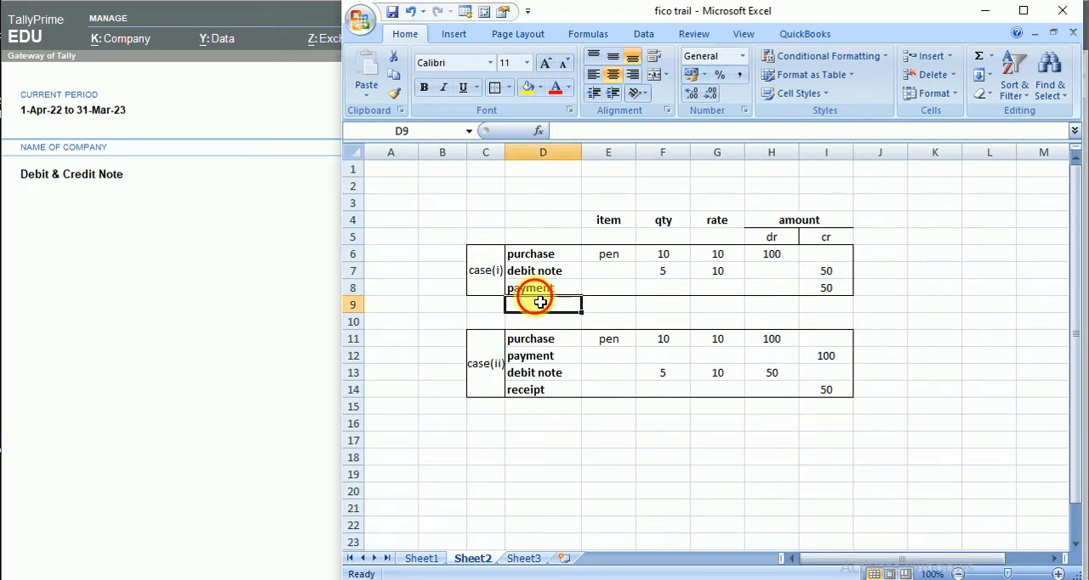
pyautogui.click(443, 264)
pyautogui.moveTo(443, 255); pyautogui.dragTo(454, 291)
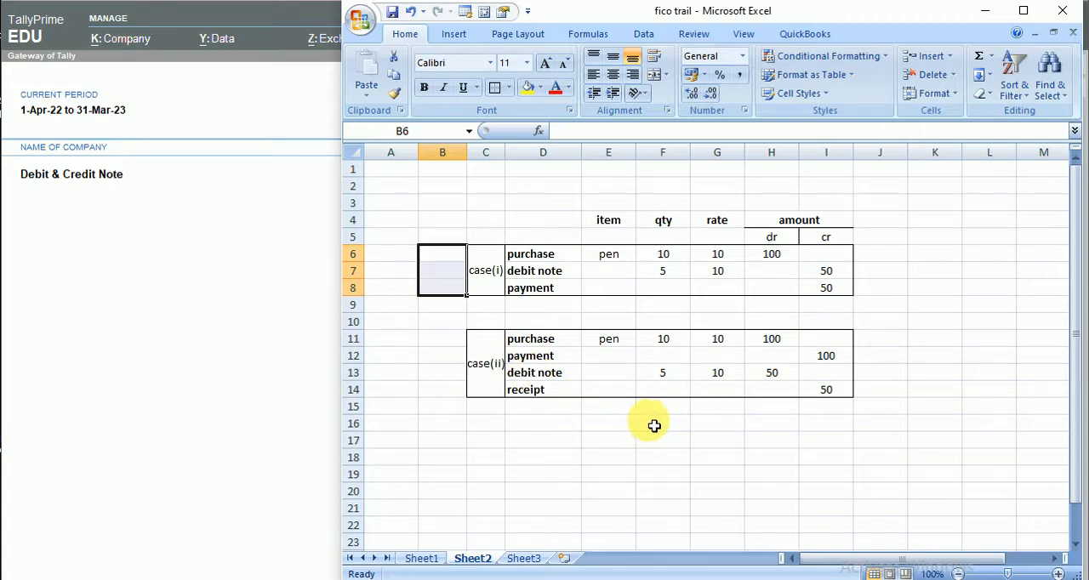
pyautogui.click(542, 396)
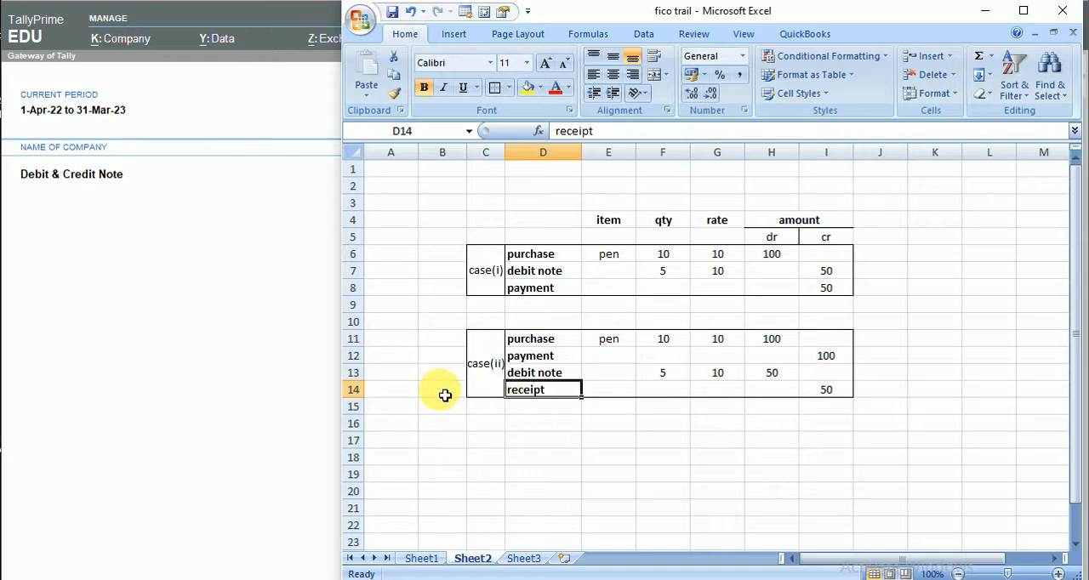
pyautogui.click(557, 457)
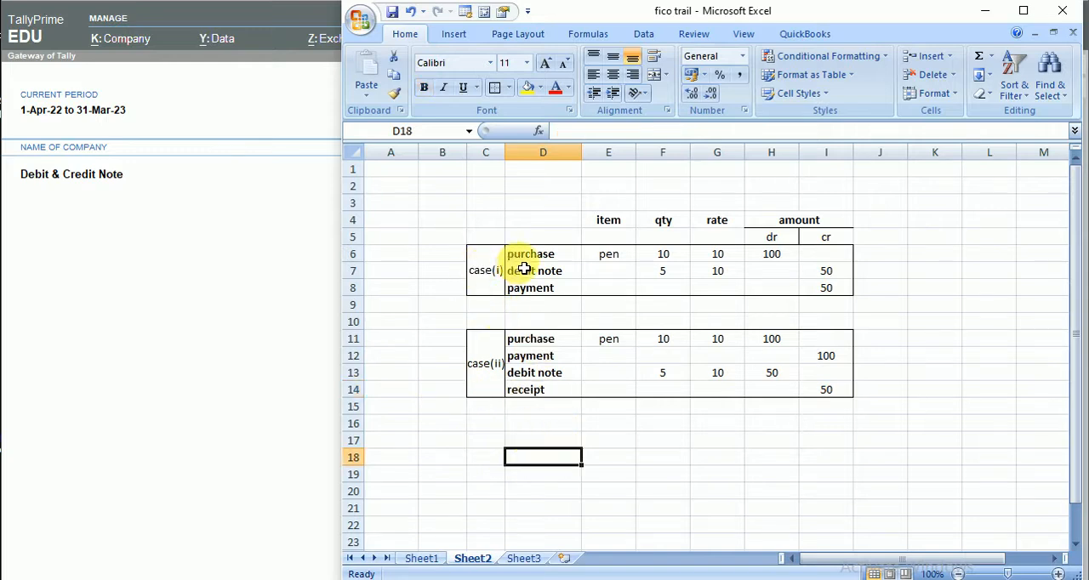
pyautogui.click(443, 261)
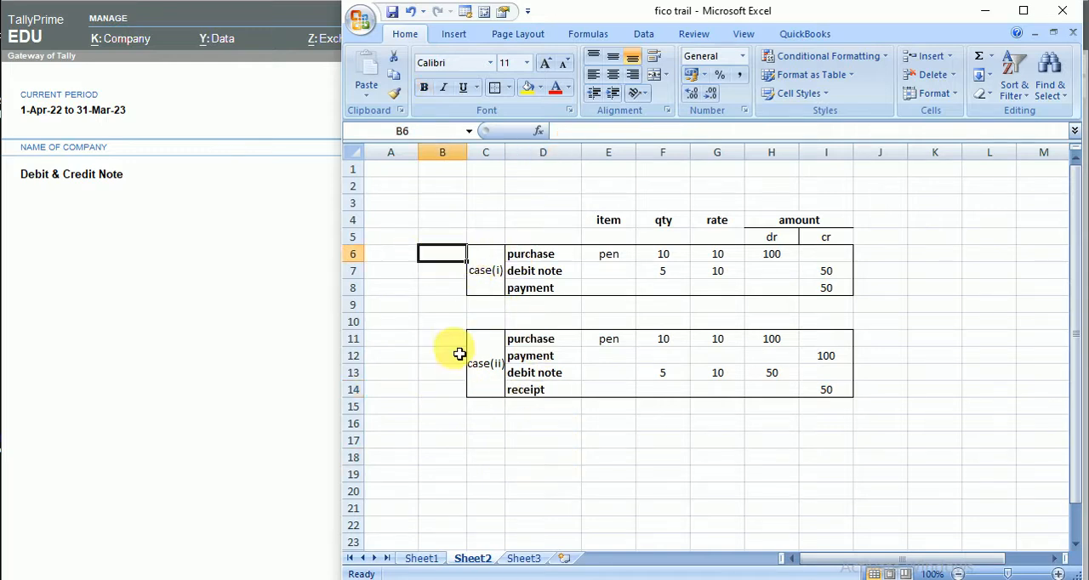
pyautogui.click(443, 354)
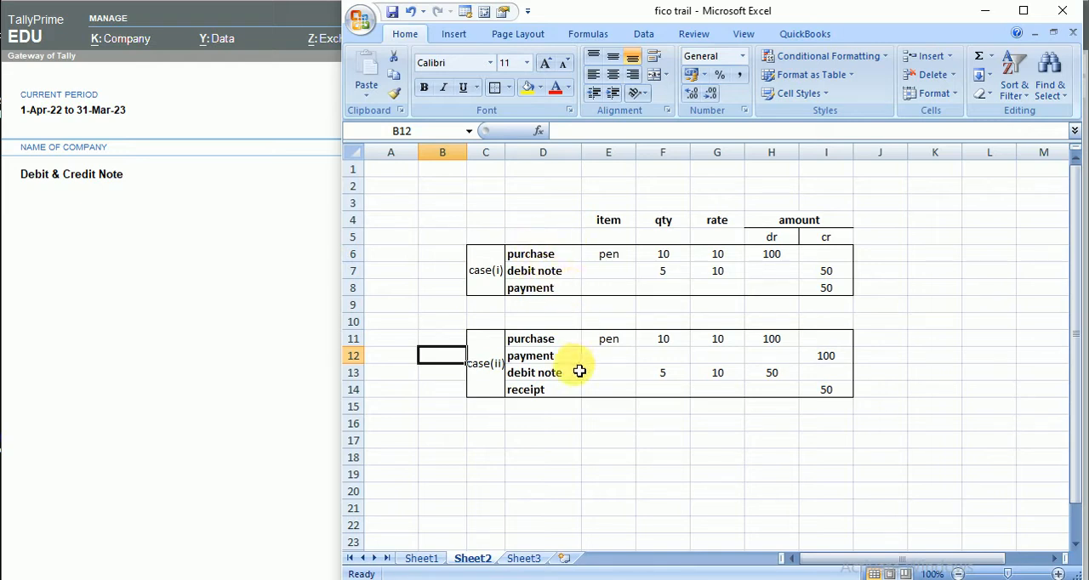
pyautogui.moveTo(460, 209); pyautogui.dragTo(554, 420)
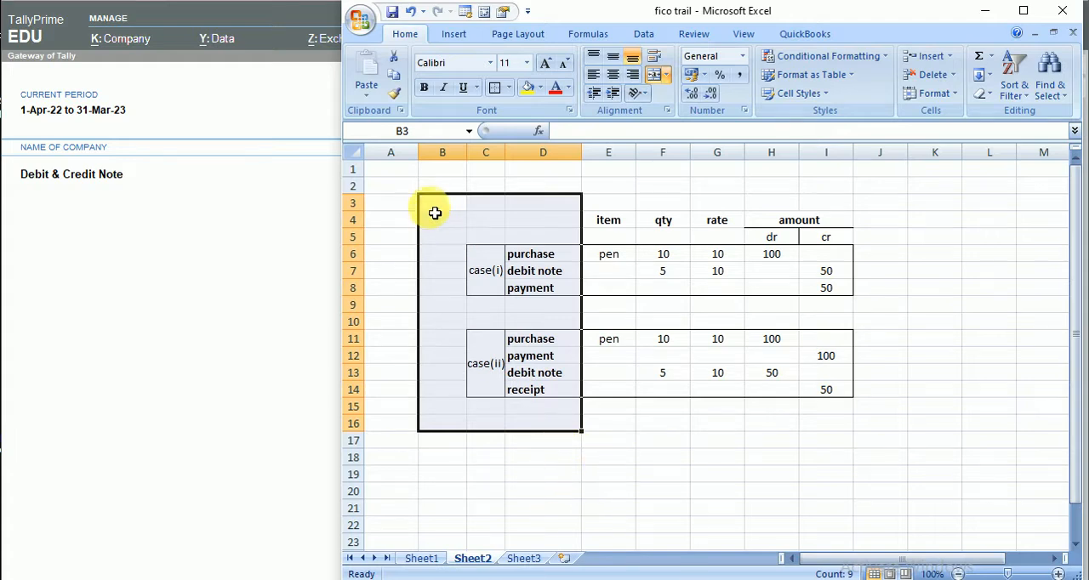
pyautogui.moveTo(434, 202); pyautogui.dragTo(575, 220)
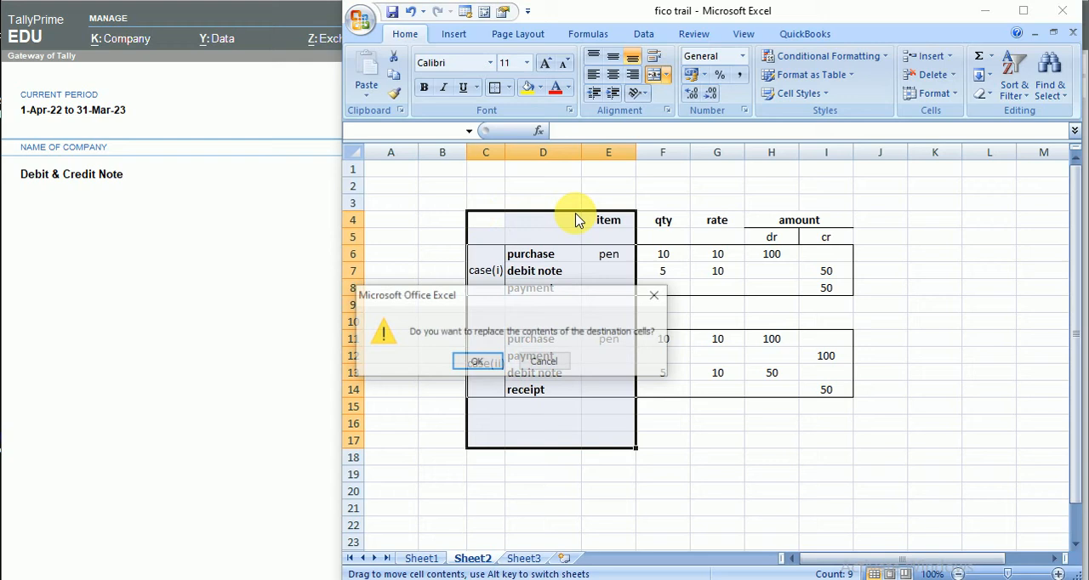
pyautogui.click(545, 362)
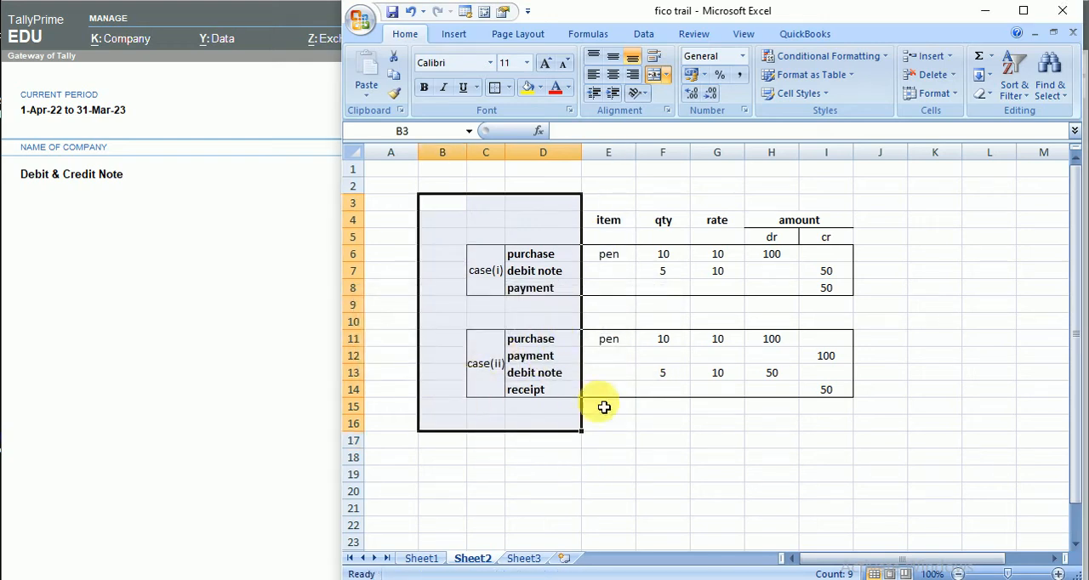
pyautogui.click(721, 477)
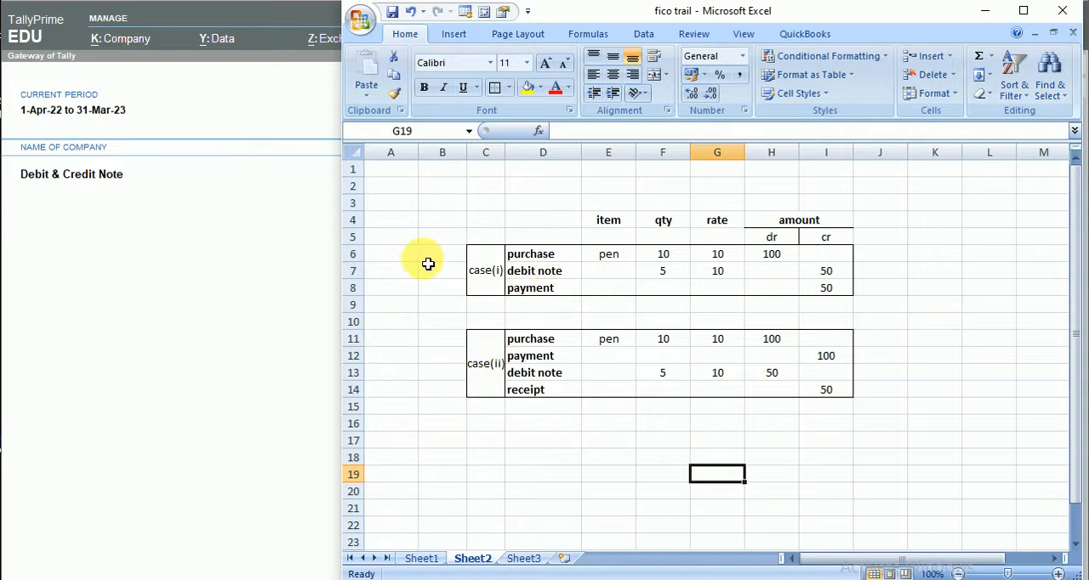
pyautogui.moveTo(416, 241); pyautogui.dragTo(438, 307)
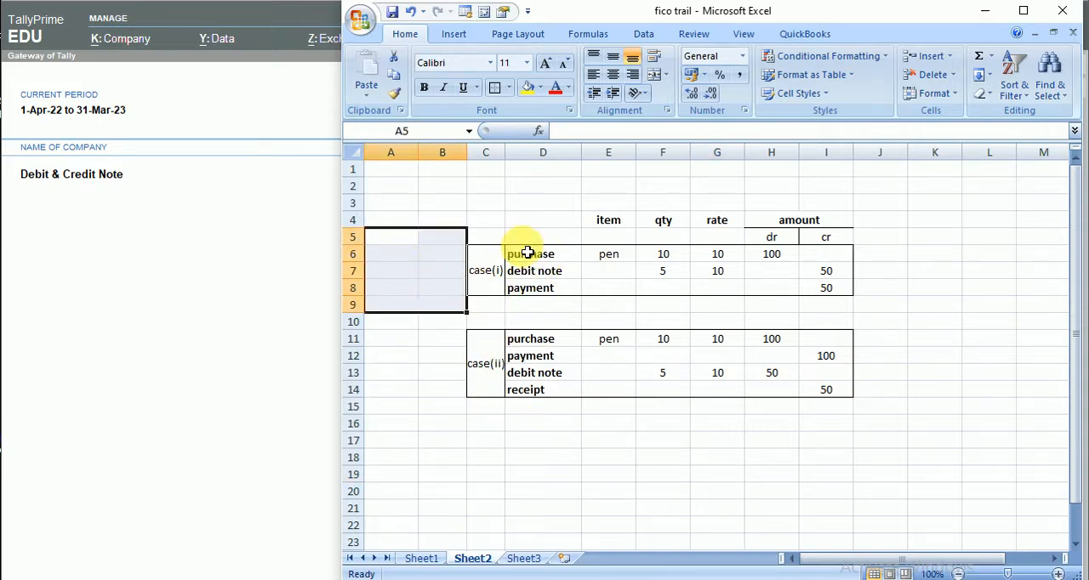
# - Switch to TallyPrime and open a new purchase voucher in Item Invoice mode
pyautogui.click(161, 270)
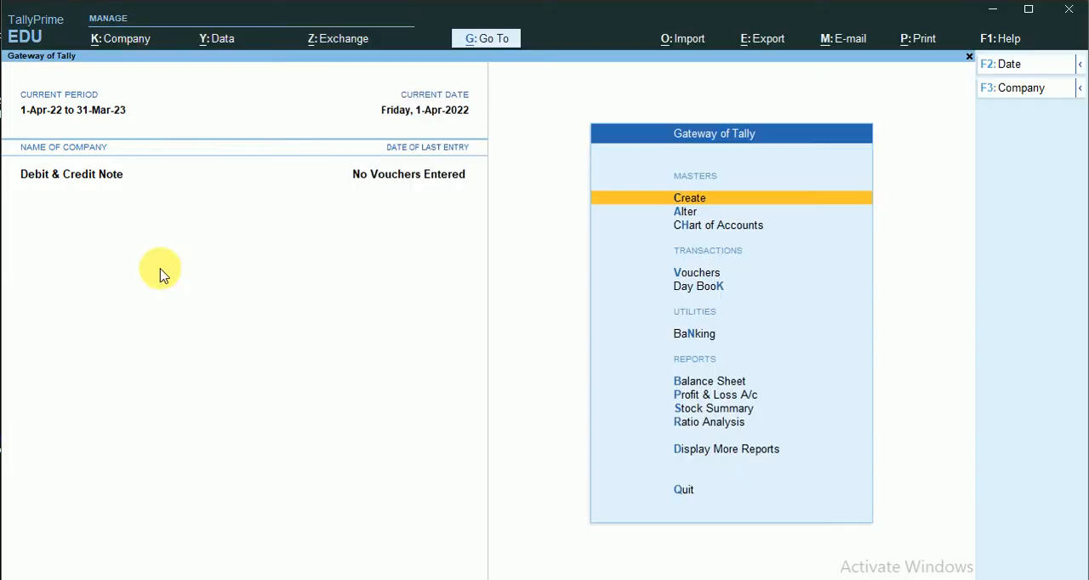
pyautogui.click(697, 274)
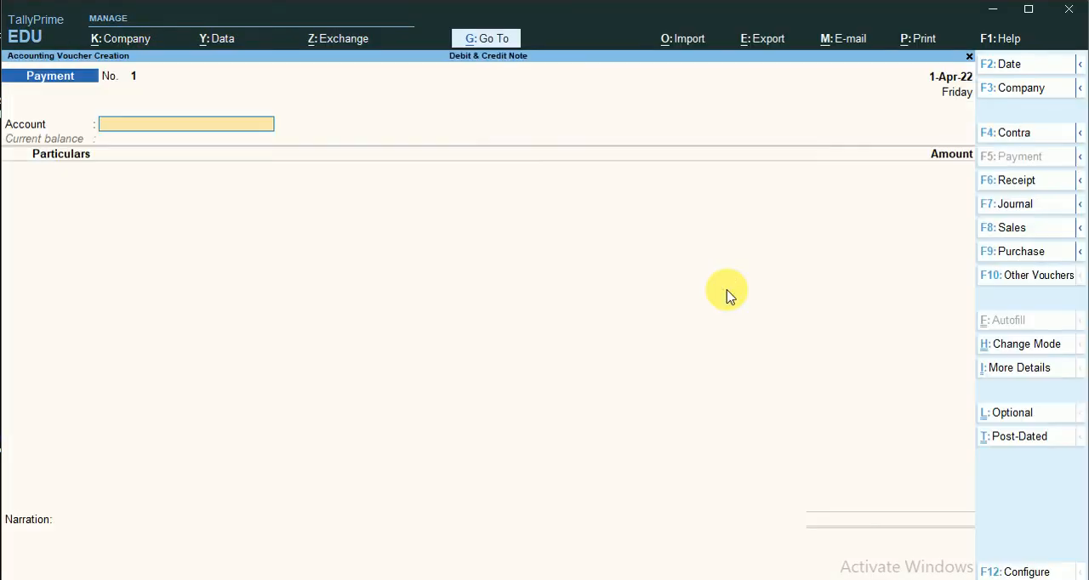
pyautogui.click(1021, 252)
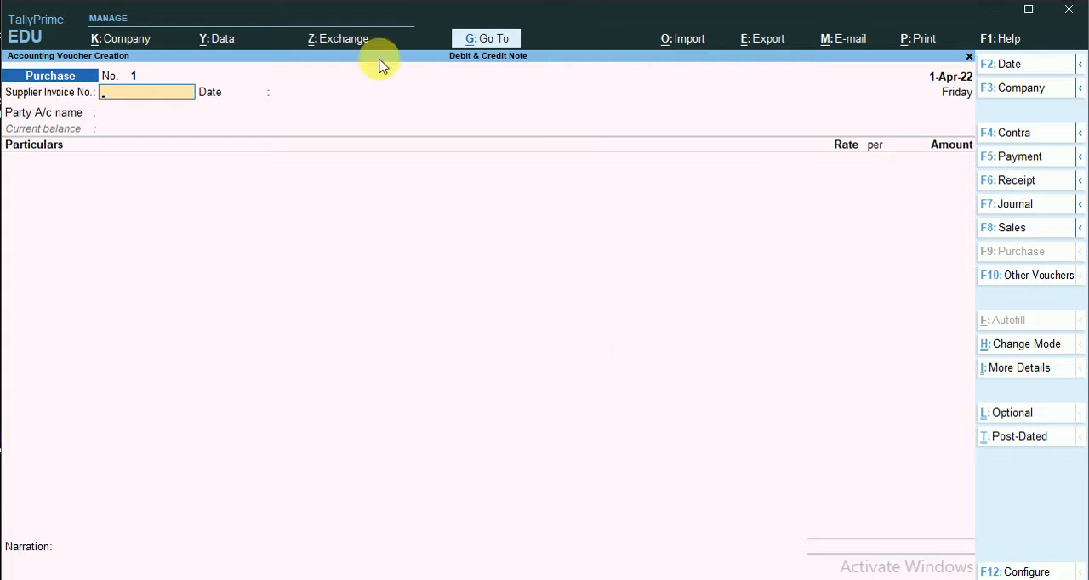
pyautogui.click(1019, 344)
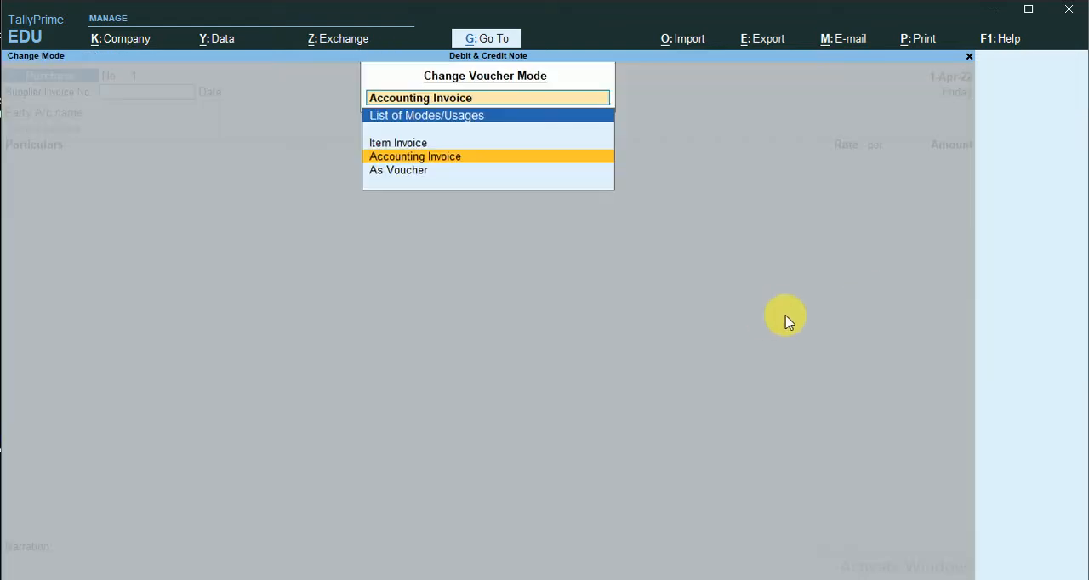
pyautogui.press('Up')
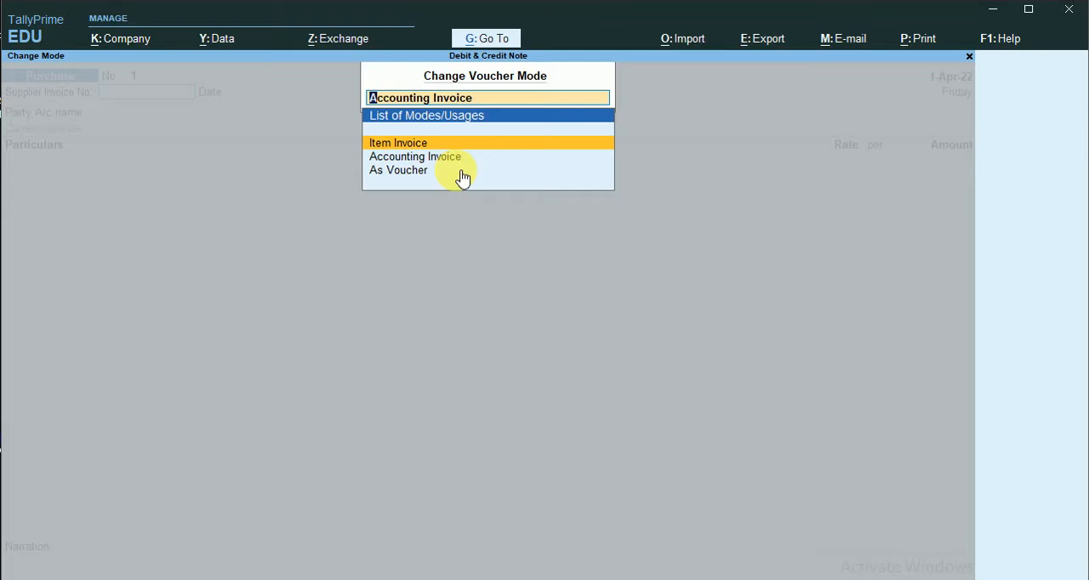
pyautogui.press('Return')
pyautogui.press('Return')
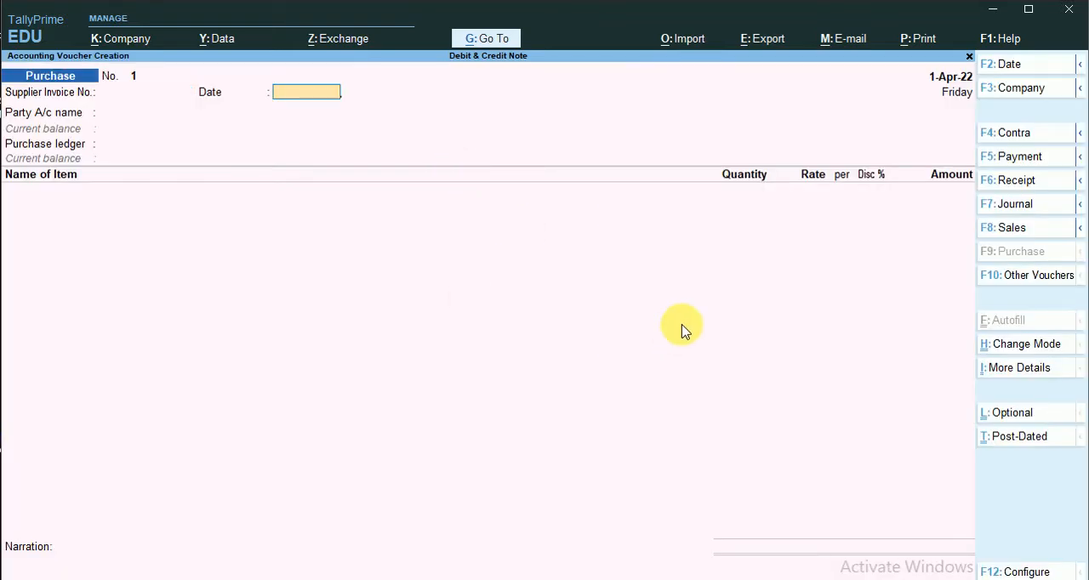
pyautogui.press('Return')
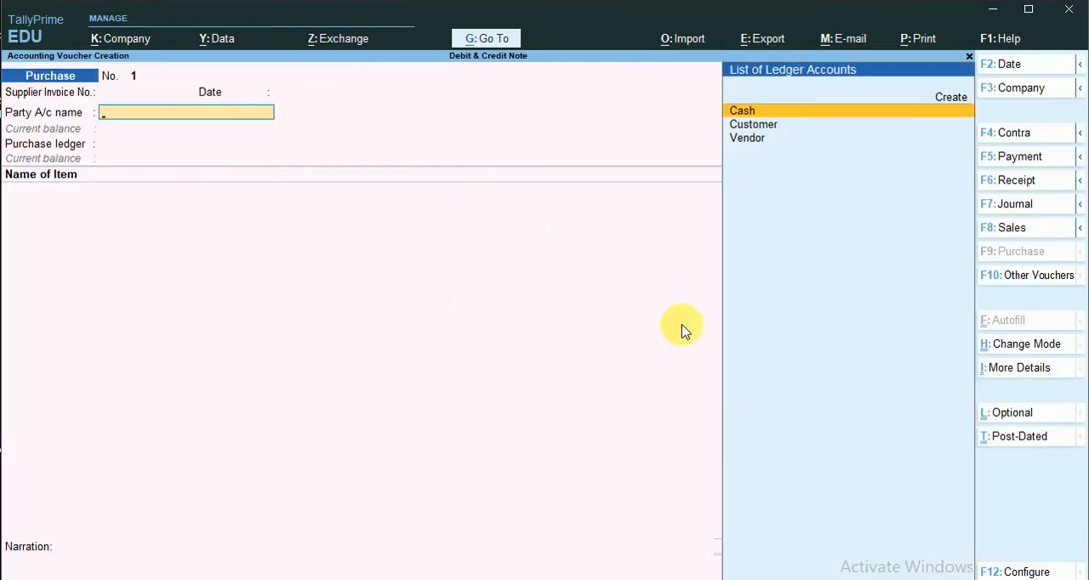
pyautogui.click(764, 142)
pyautogui.press('Return')
pyautogui.press('Return')
pyautogui.press('Return')
pyautogui.press('Return')
pyautogui.press('Return')
pyautogui.press('Return')
pyautogui.press('Return')
pyautogui.press('Return')
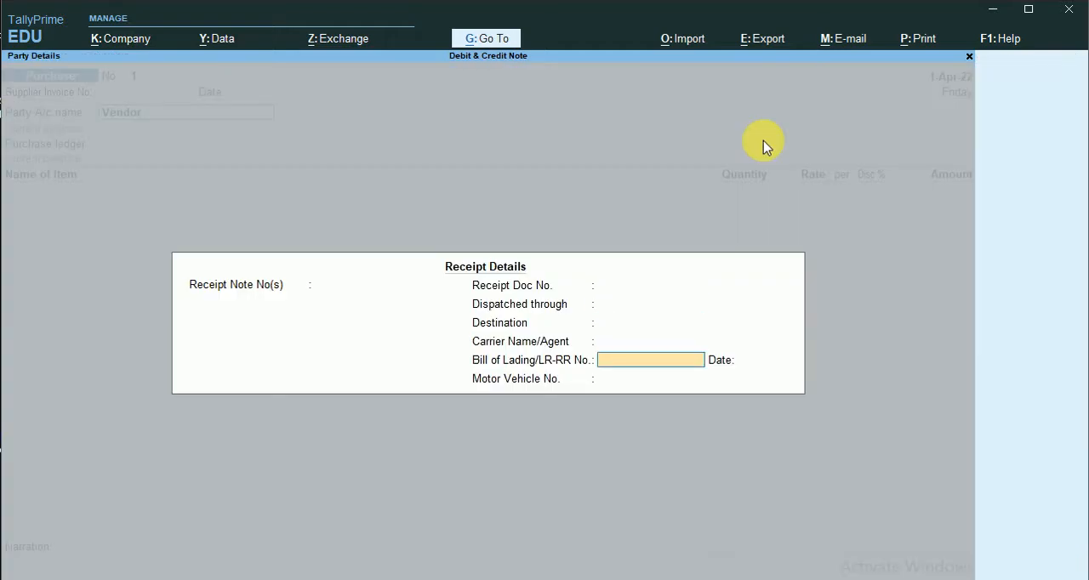
pyautogui.press('Return')
pyautogui.press('Return')
pyautogui.press('Return')
pyautogui.press('Return')
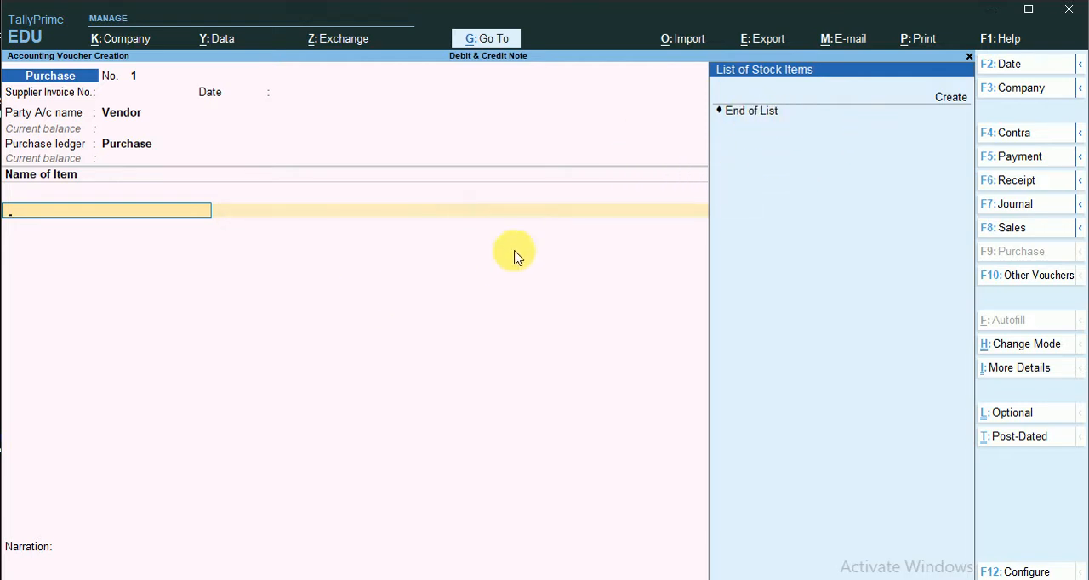
pyautogui.press('Escape')
pyautogui.press('Return')
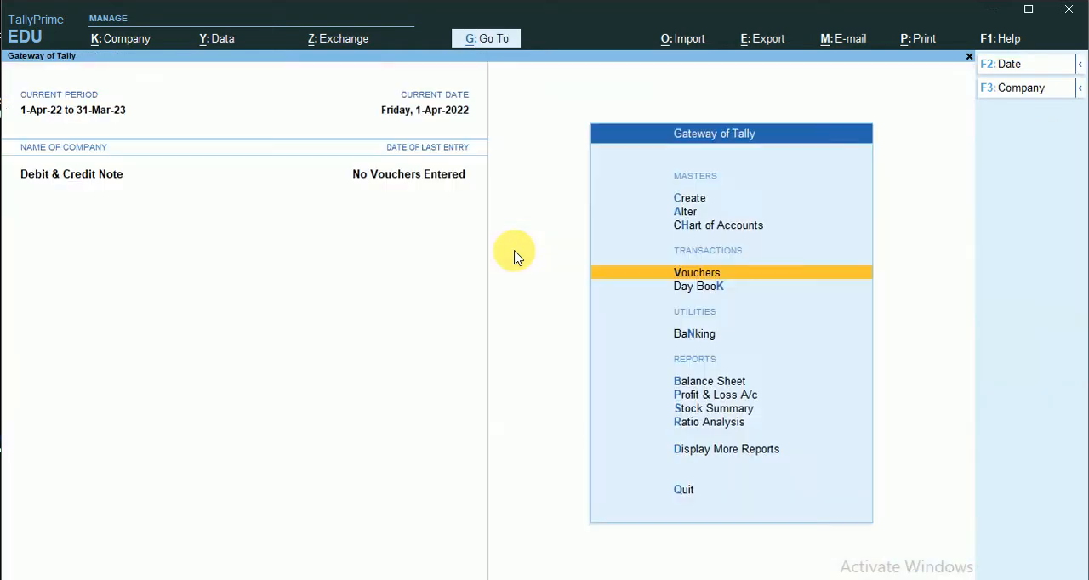
# - Start creating a stock item named Pen under the Primary group
pyautogui.click(685, 212)
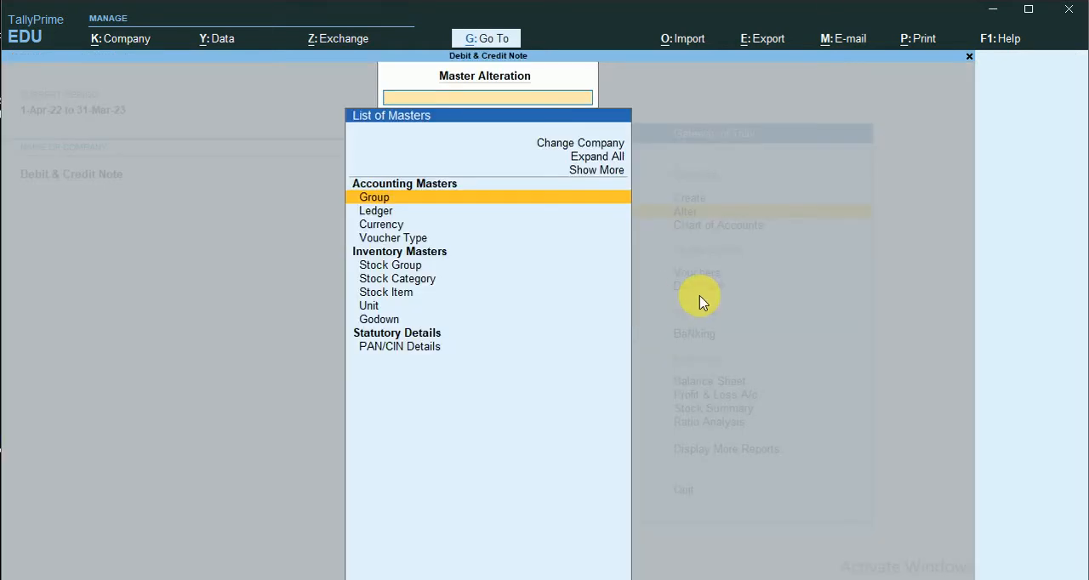
pyautogui.click(402, 296)
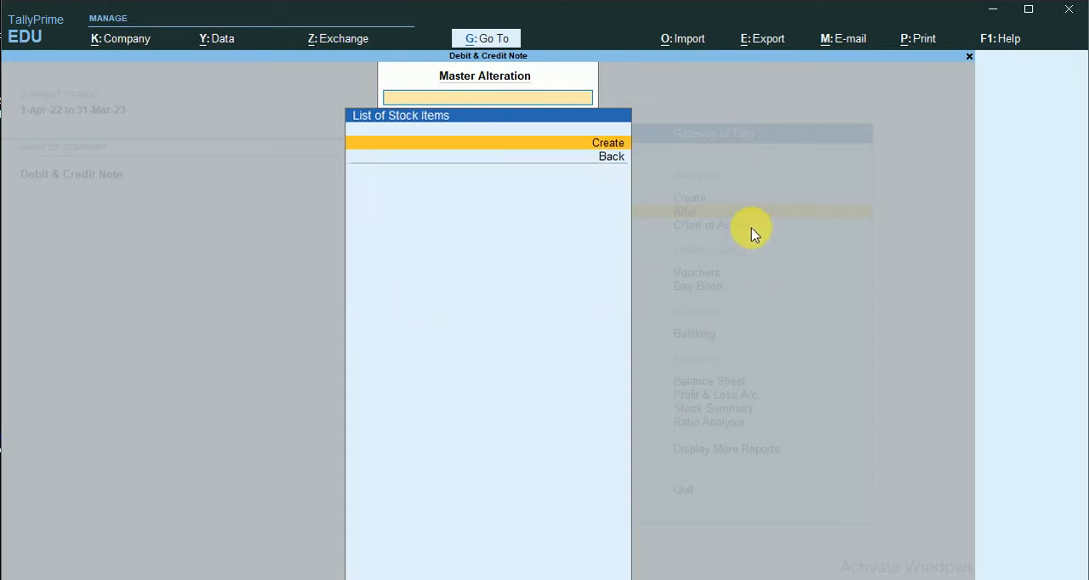
pyautogui.press('Return')
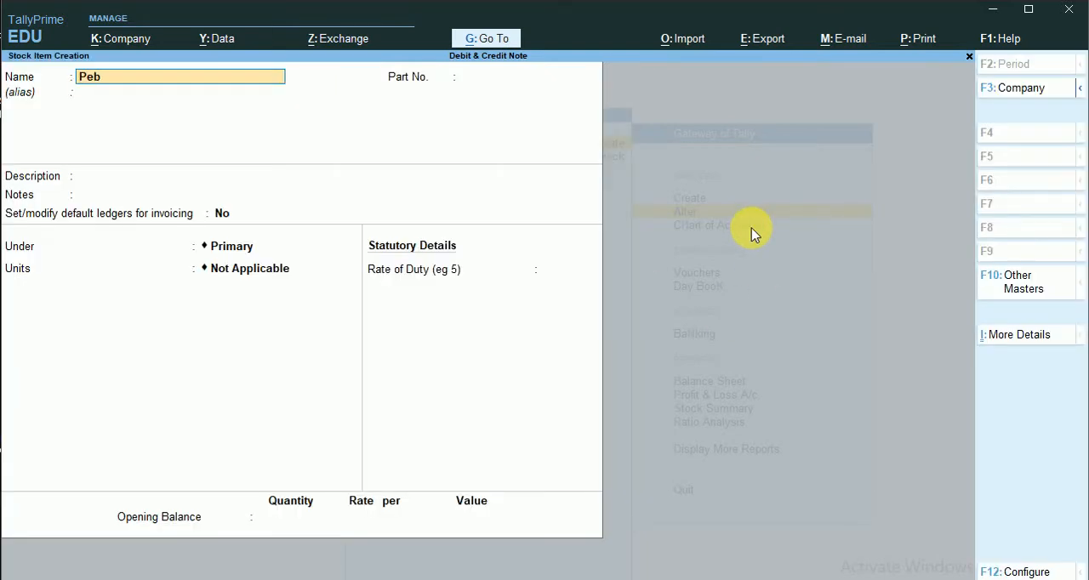
pyautogui.write('Pen')
pyautogui.press('Return')
pyautogui.press('Return')
pyautogui.press('Return')
pyautogui.press('Return')
pyautogui.press('Return')
pyautogui.press('Return')
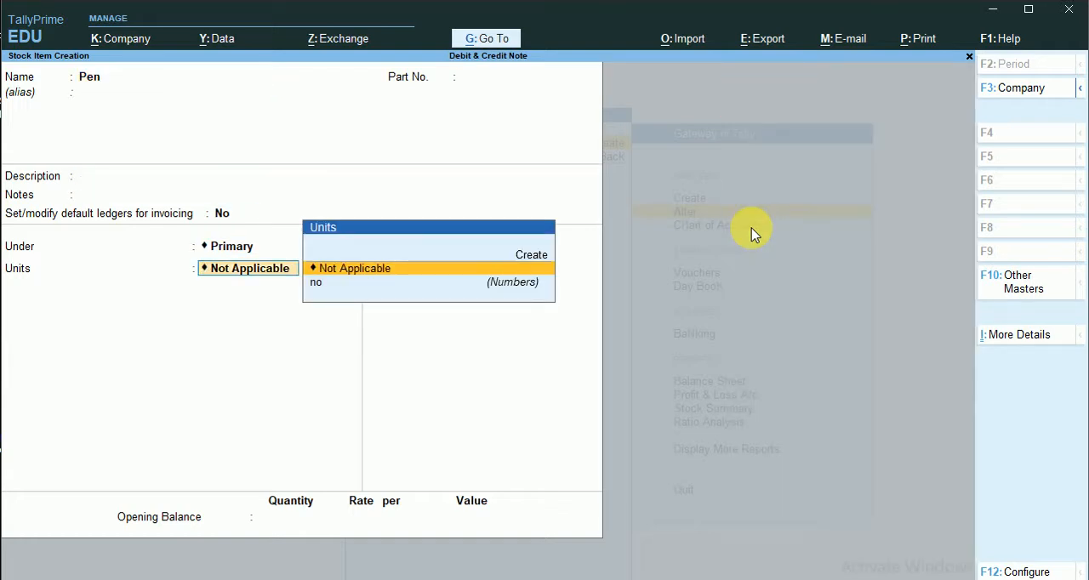
# - Set the Pen item's unit to no (Numbers), save it without an opening balance and return to the Gateway of Tally
pyautogui.click(450, 290)
pyautogui.click(462, 282)
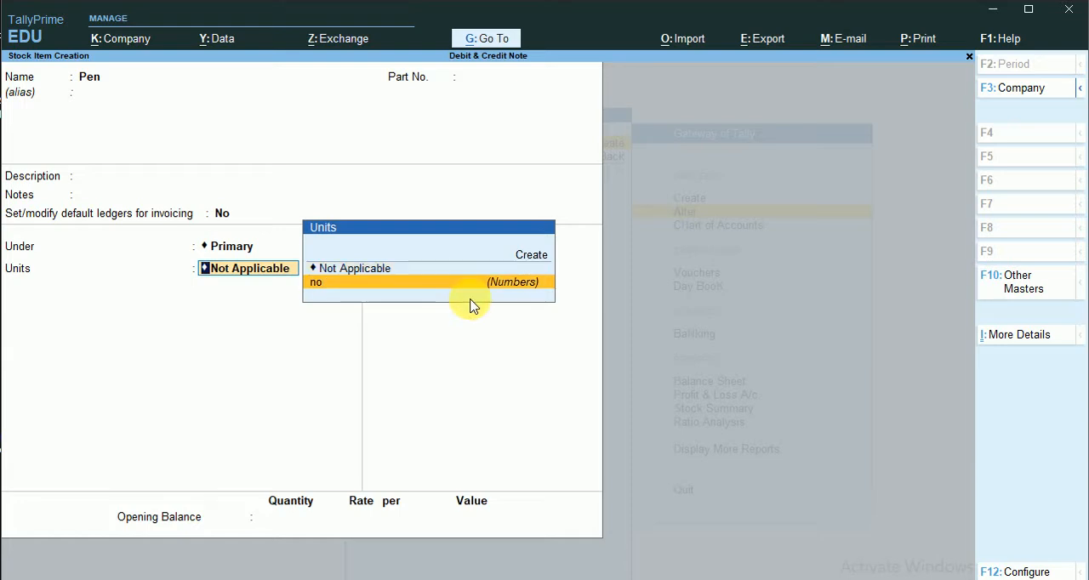
pyautogui.press('Return')
pyautogui.press('Return')
pyautogui.press('Return')
pyautogui.press('Return')
pyautogui.press('Return')
pyautogui.press('Return')
pyautogui.press('Return')
pyautogui.press('Return')
pyautogui.press('Return')
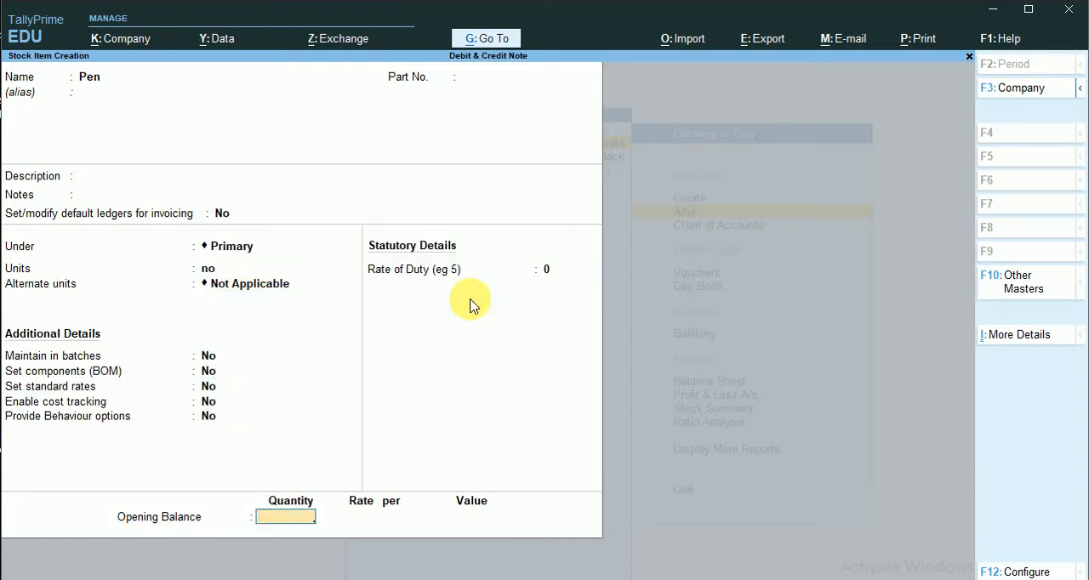
pyautogui.press('Return')
pyautogui.press('Escape')
pyautogui.press('Escape')
pyautogui.press('Escape')
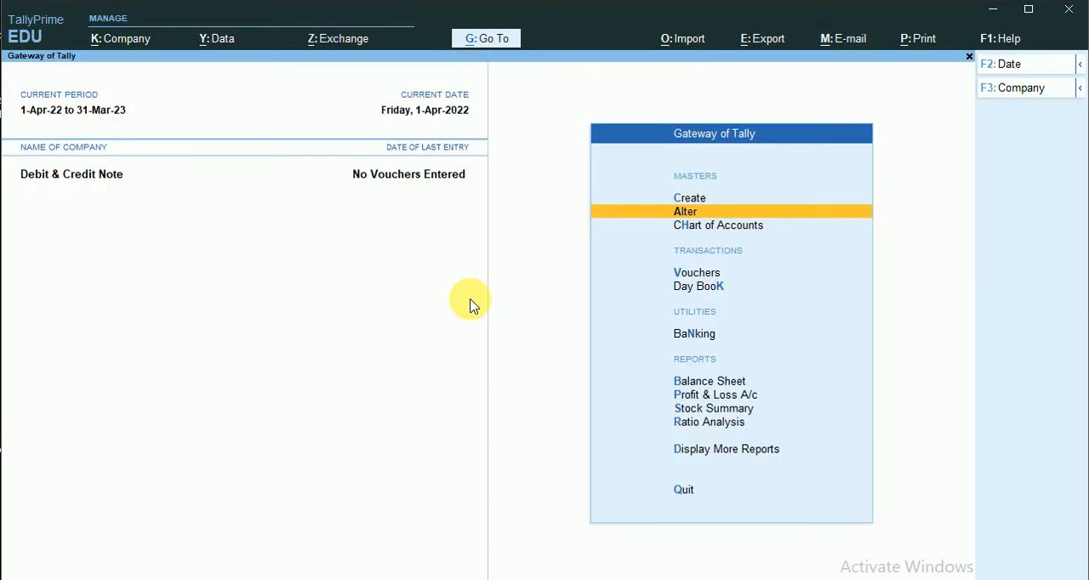
# - Open a new purchase voucher and set the party account to Vendor, keeping the default party details and the Purchase ledger
pyautogui.click(688, 273)
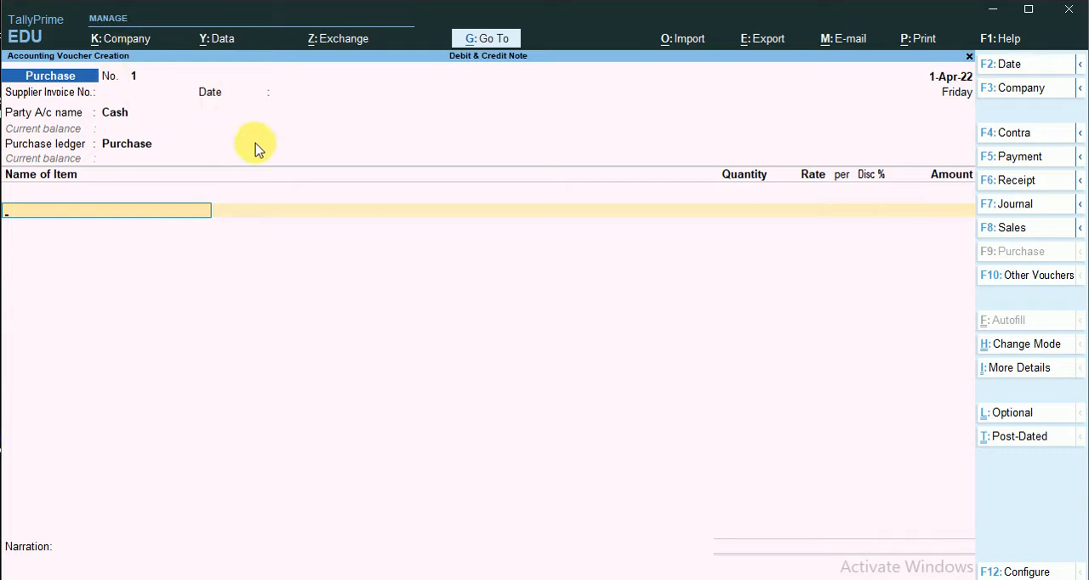
pyautogui.click(116, 117)
pyautogui.press('BackSpace')
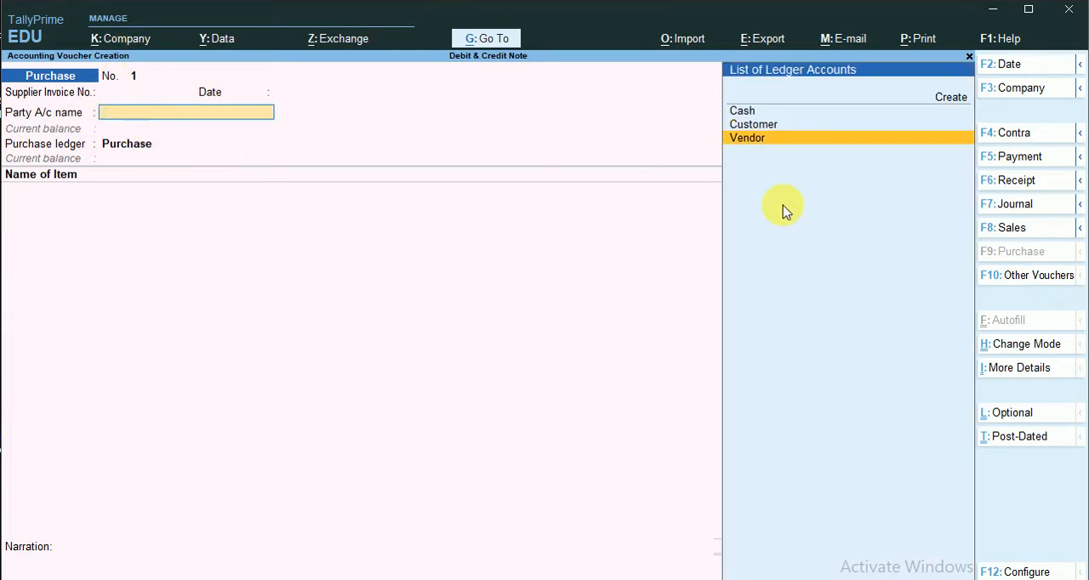
pyautogui.press('Return')
pyautogui.press('Return')
pyautogui.press('Return')
pyautogui.press('Return')
pyautogui.press('Return')
pyautogui.press('Return')
pyautogui.press('Return')
pyautogui.press('Return')
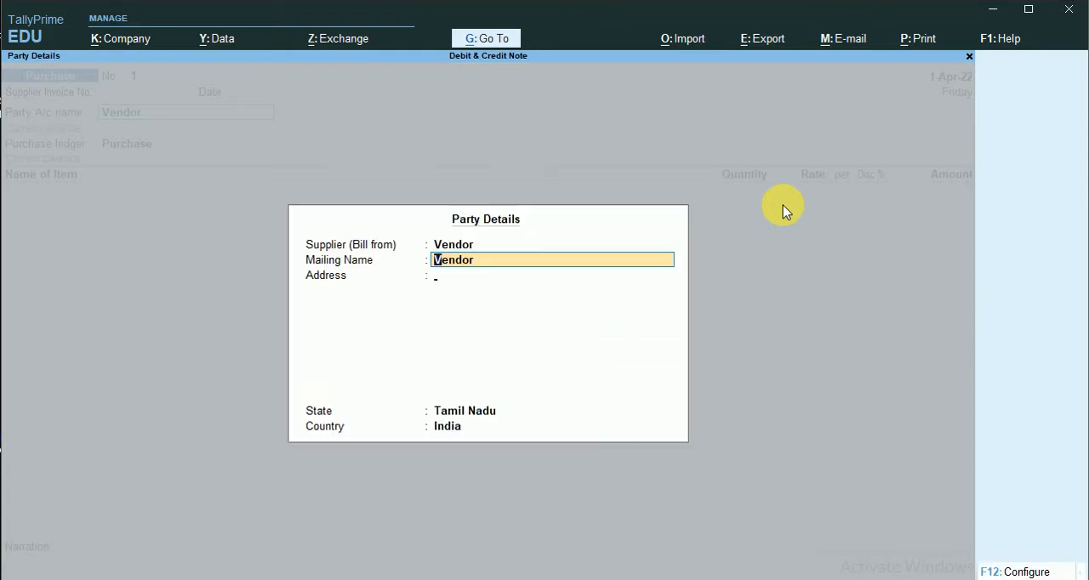
pyautogui.press('Return')
pyautogui.press('Return')
pyautogui.press('Return')
pyautogui.press('Return')
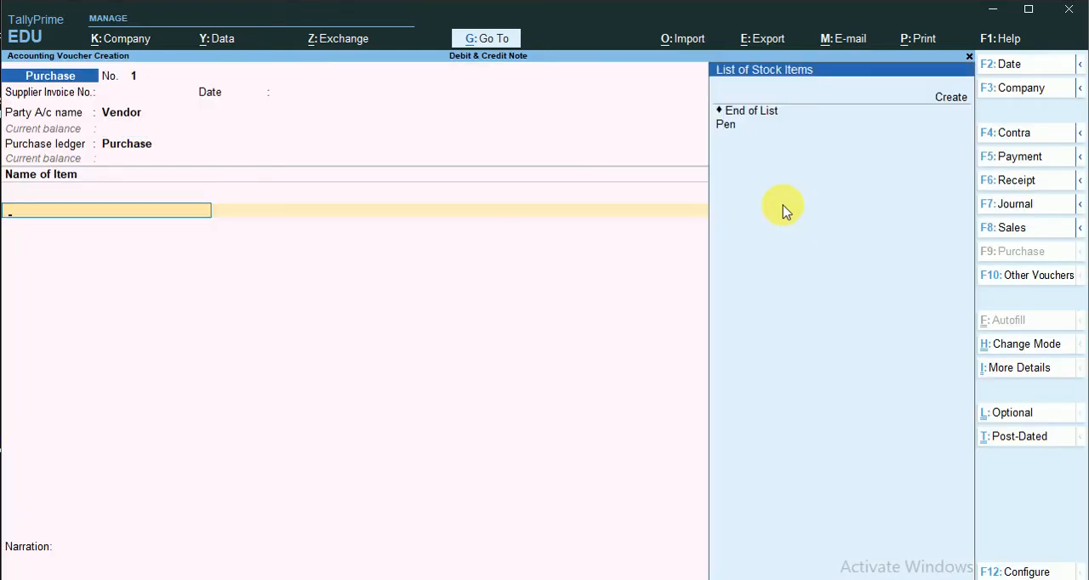
# - Add 10 no of Pen at a rate of 10 to the purchase voucher, save it and return to the Gateway of Tally
pyautogui.click(730, 126)
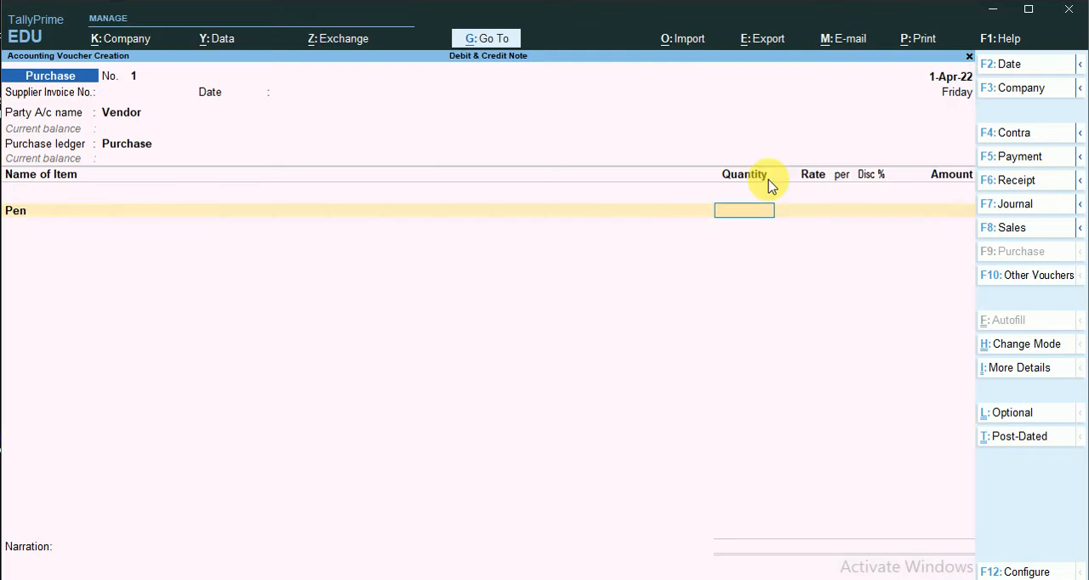
pyautogui.write('10')
pyautogui.press('Return')
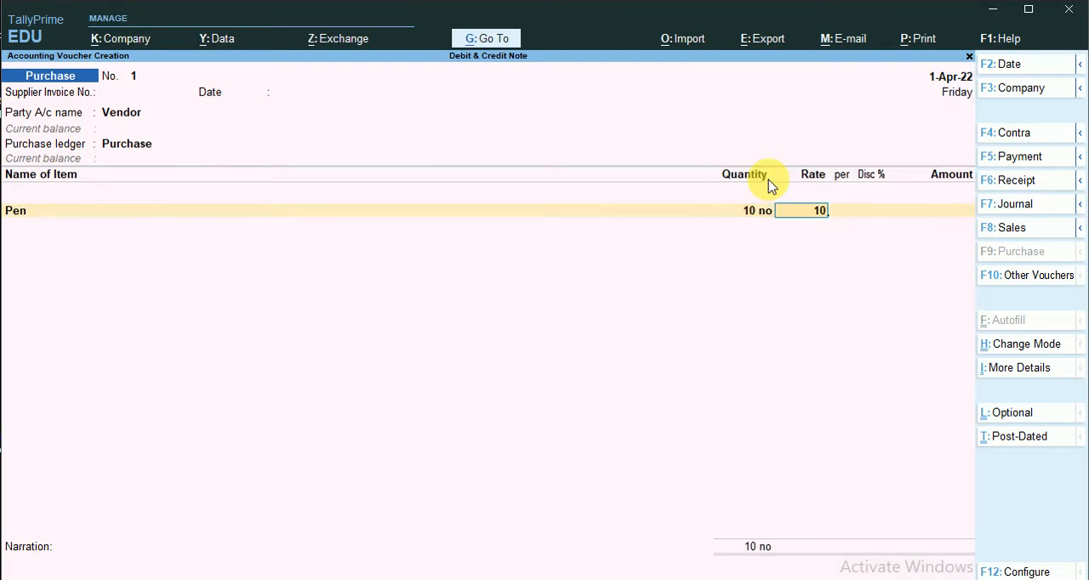
pyautogui.write('10')
pyautogui.press('Return')
pyautogui.press('Return')
pyautogui.press('Return')
pyautogui.press('Return')
pyautogui.press('Return')
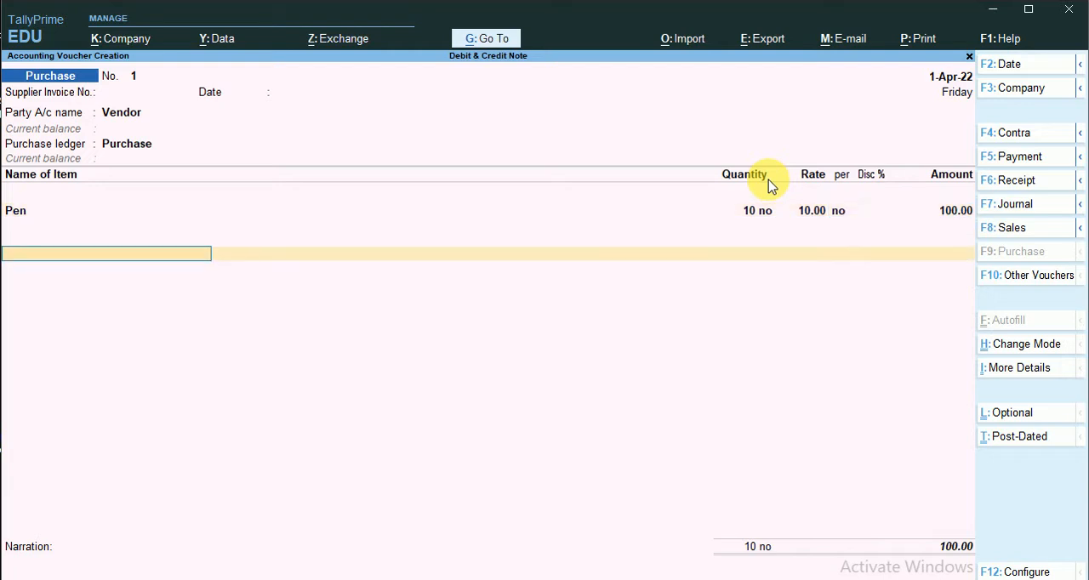
pyautogui.press('Return')
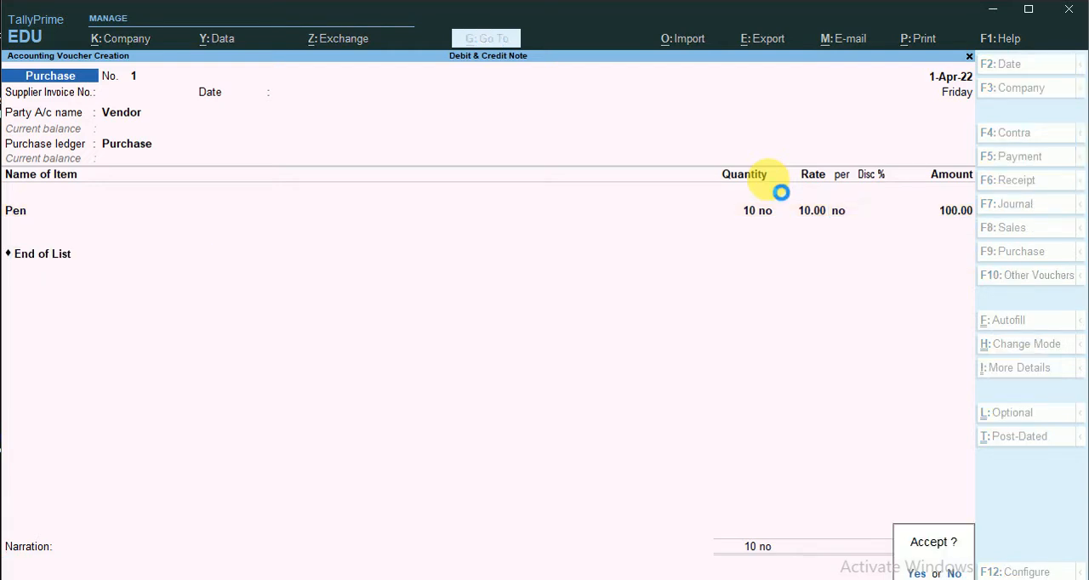
pyautogui.press('Return')
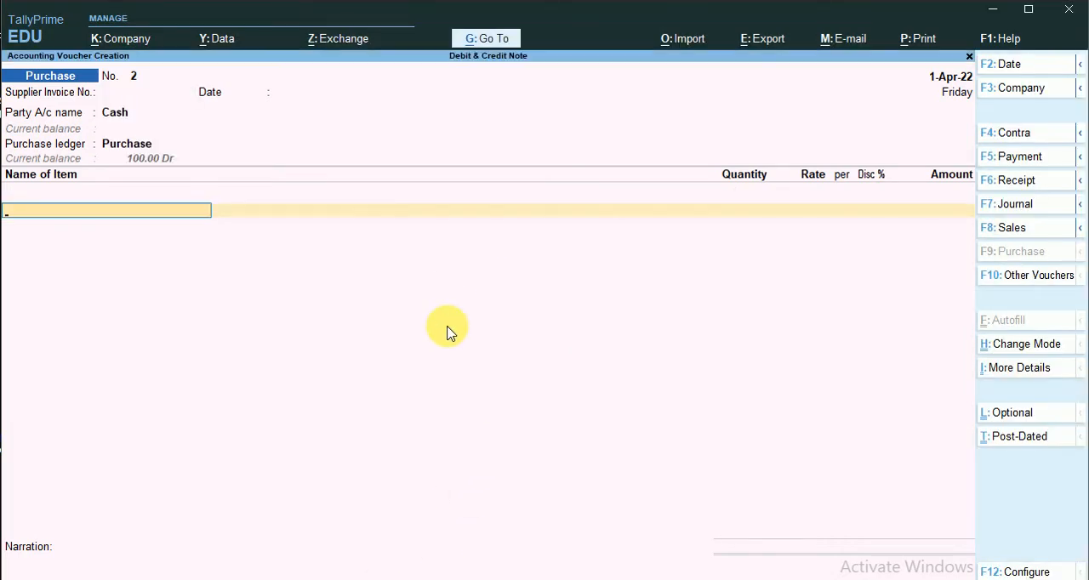
pyautogui.press('Escape')
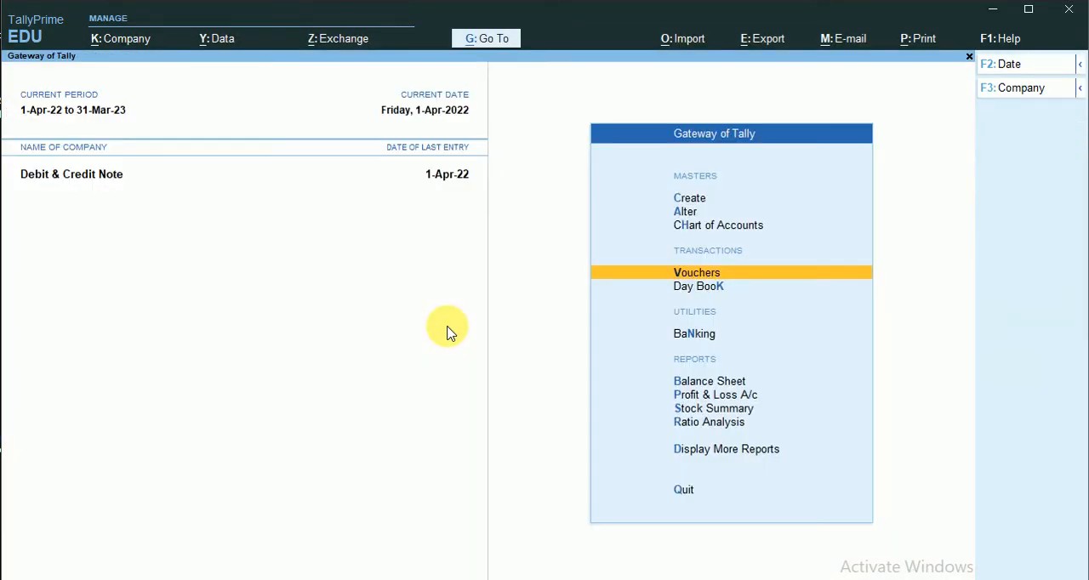
# - Open the Balance Sheet and drill down through Current Liabilities and Sundry Creditors to the Vendor balance
pyautogui.click(687, 382)
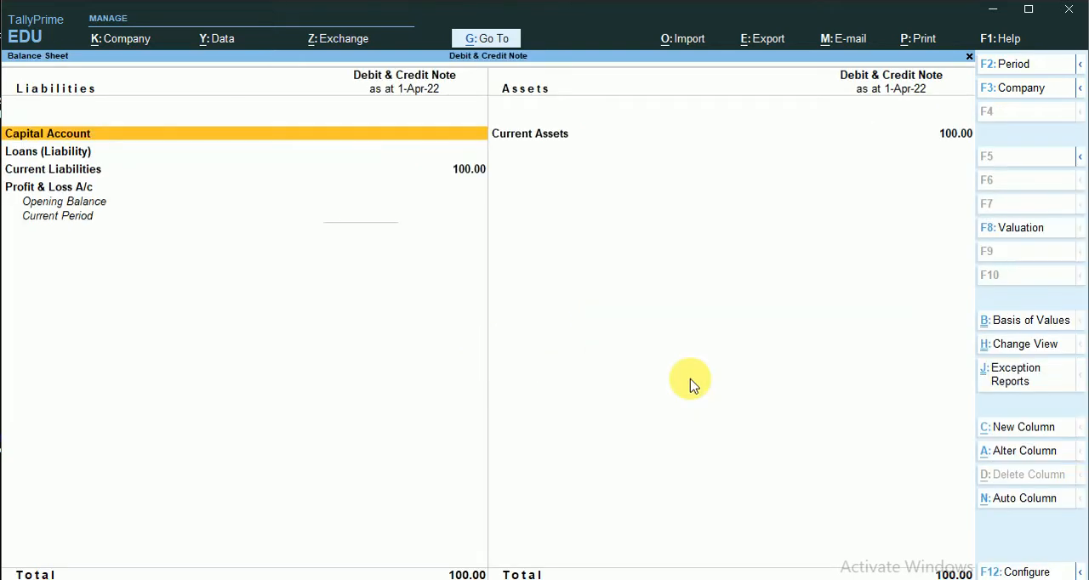
pyautogui.click(208, 170)
pyautogui.click(379, 579)
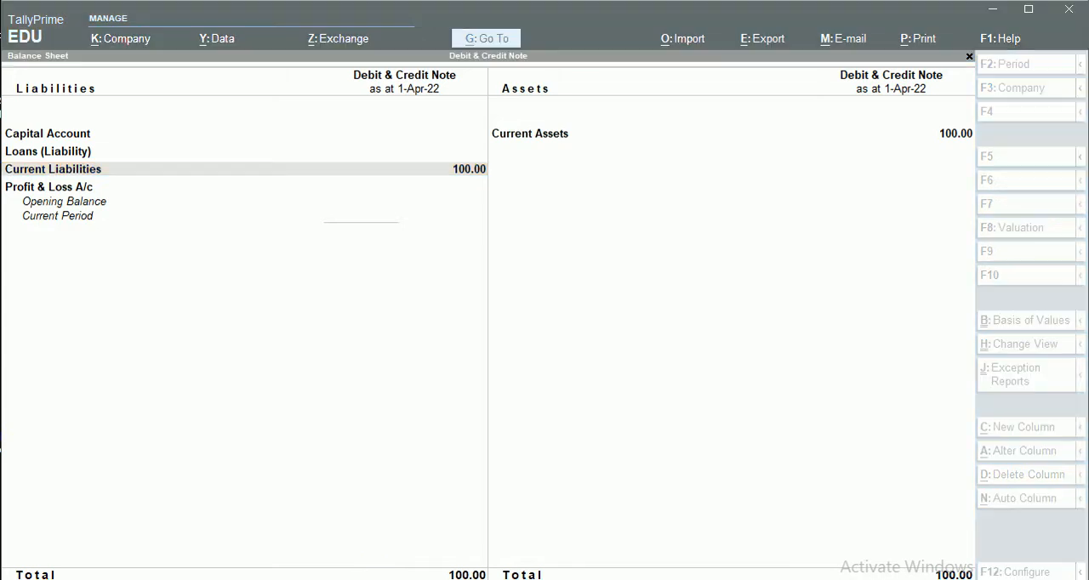
pyautogui.click(438, 291)
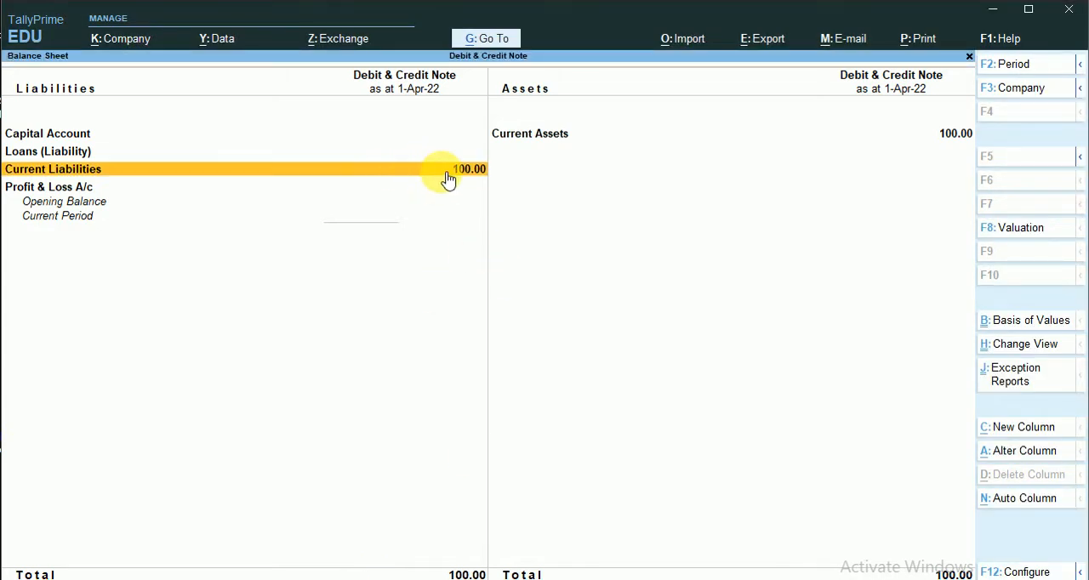
pyautogui.click(463, 193)
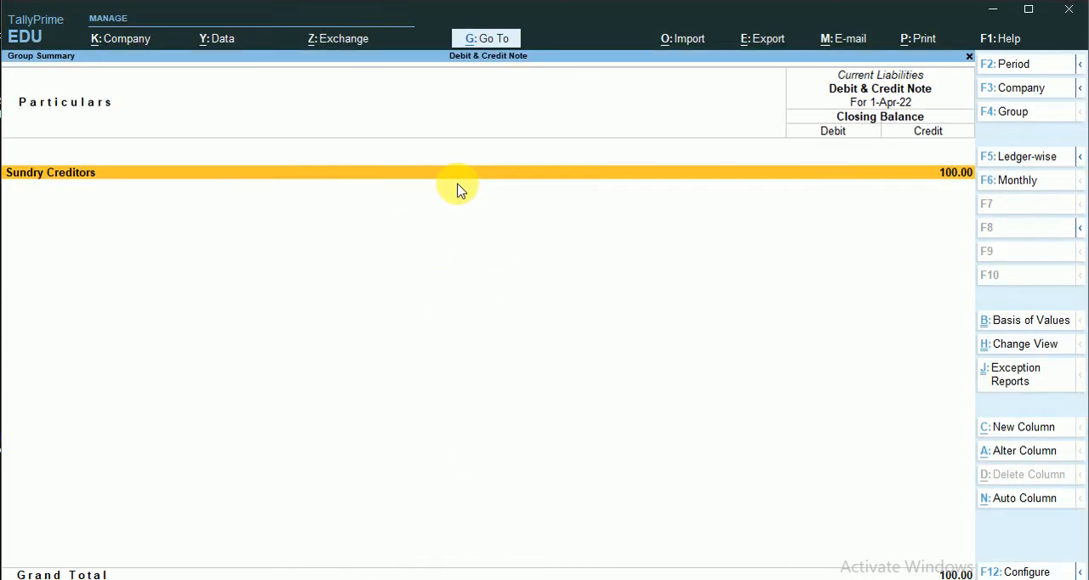
pyautogui.click(457, 185)
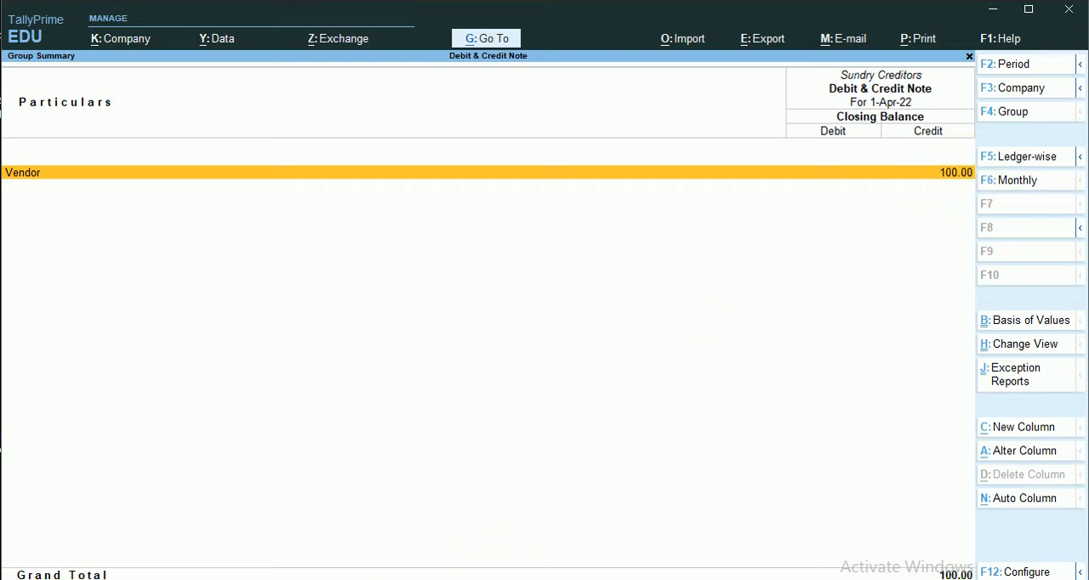
# - Compare the Vendor balance with the case(i) entries on Excel's Sheet2, and return to the Gateway of Tally in TallyPrime
pyautogui.hotkey('alt', 'Tab')
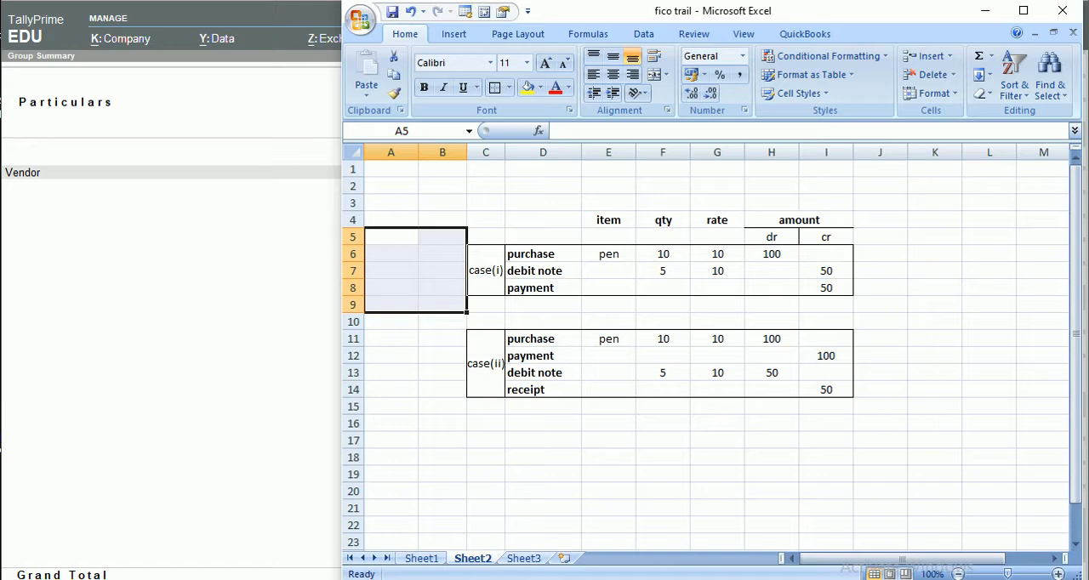
pyautogui.click(382, 579)
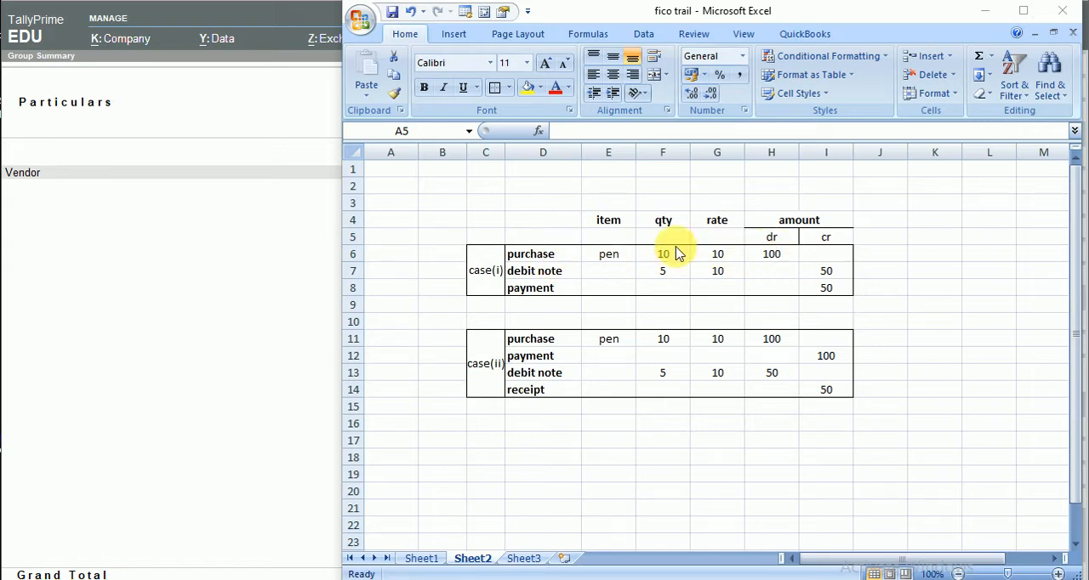
pyautogui.click(134, 315)
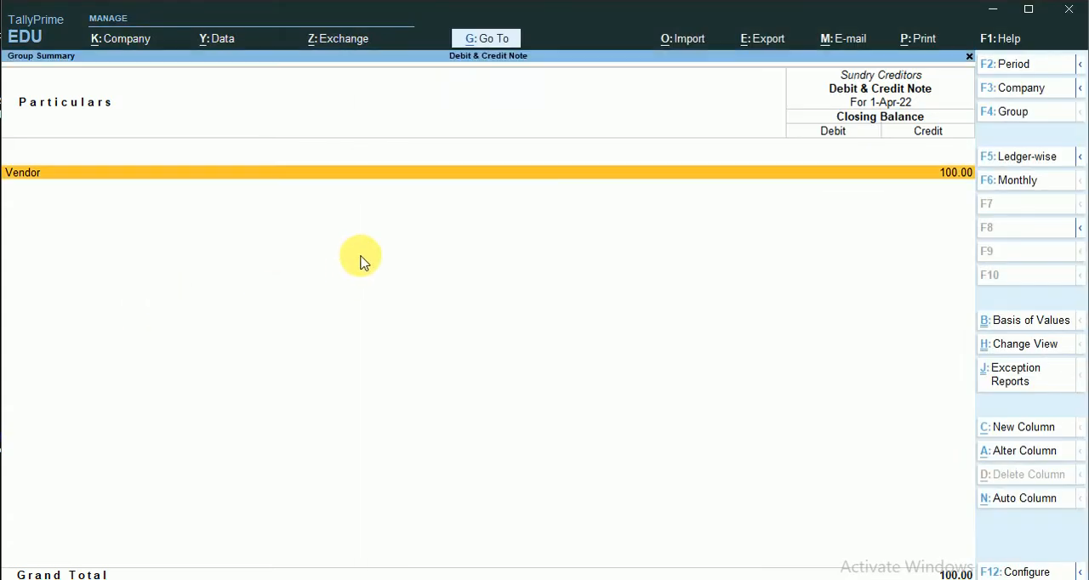
pyautogui.press('Escape')
pyautogui.press('Escape')
pyautogui.press('Escape')
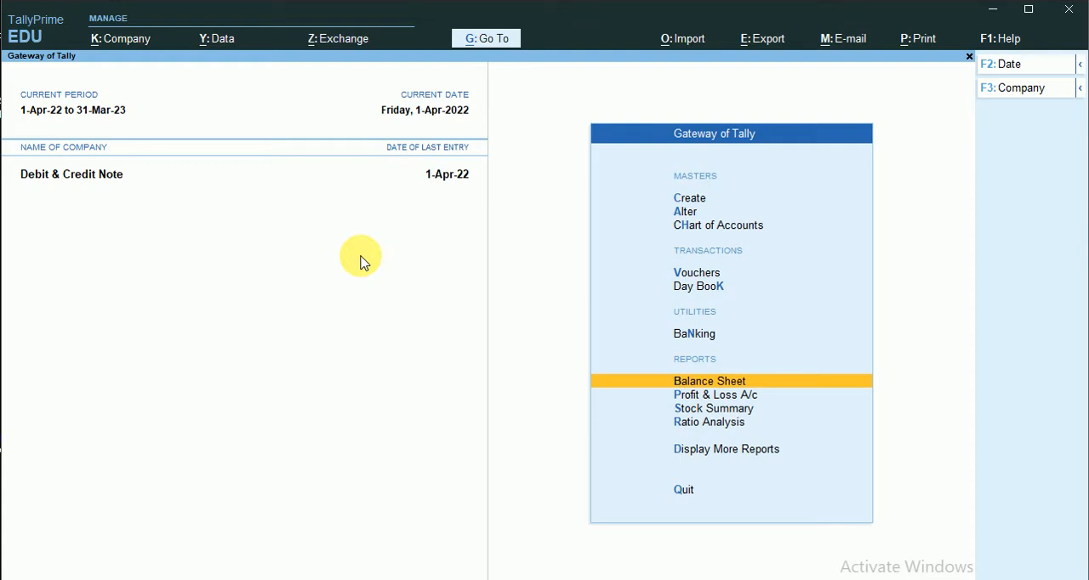
# - Switch to Excel to check the case(i) debit note row and its quantity on Sheet2, and return to TallyPrime
pyautogui.click(188, 579)
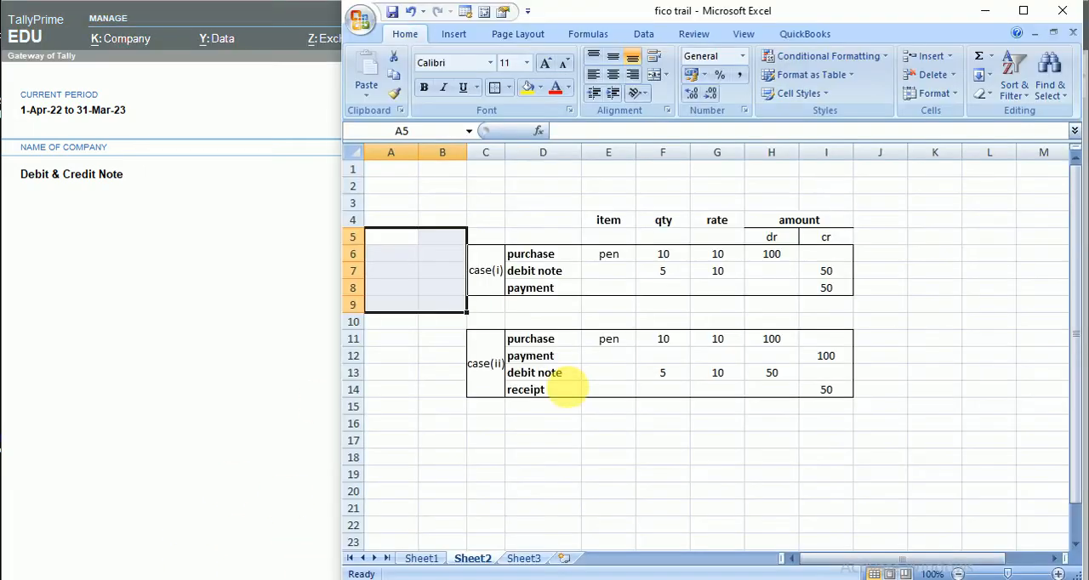
pyautogui.click(539, 279)
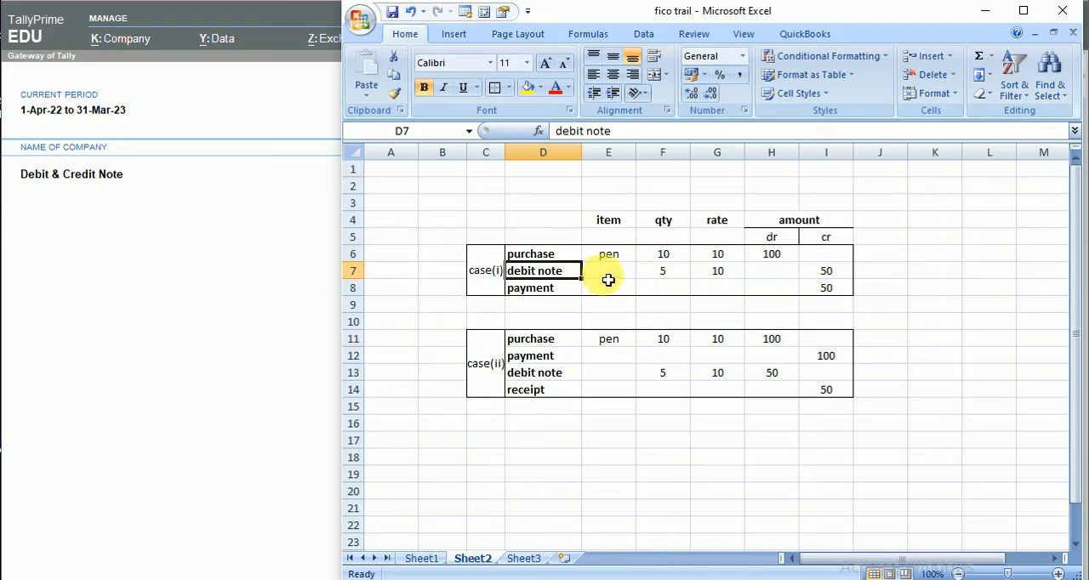
pyautogui.click(665, 274)
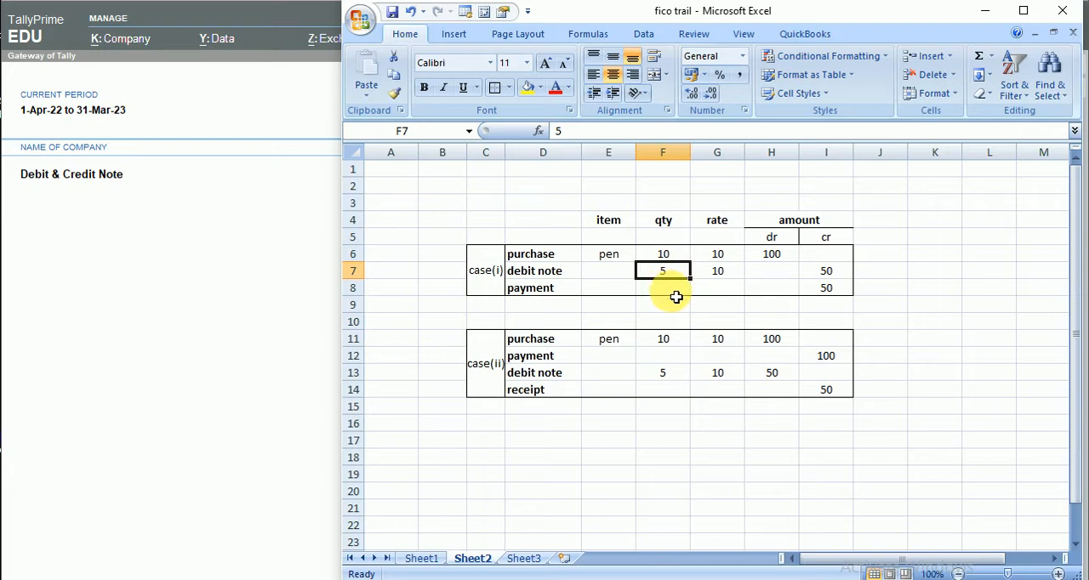
pyautogui.click(243, 310)
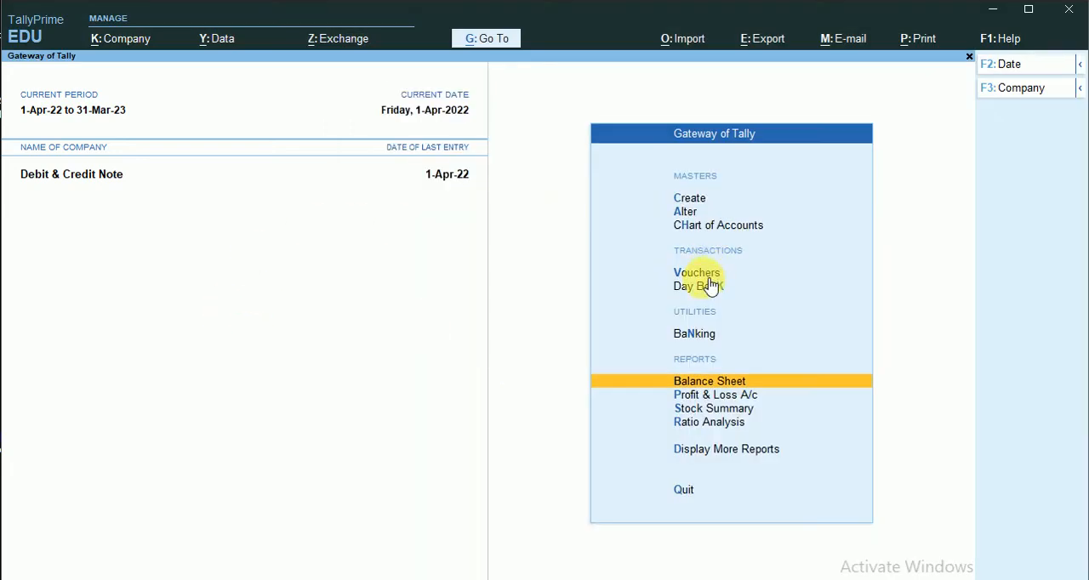
# - Open a new Debit Note voucher from the list of voucher types with the inactive types shown
pyautogui.click(696, 273)
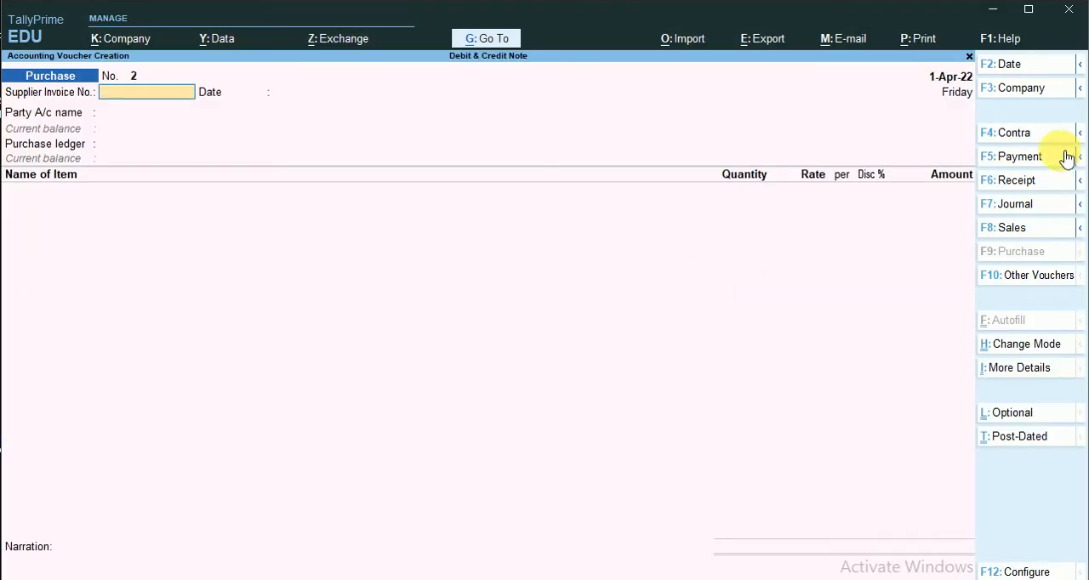
pyautogui.click(1037, 281)
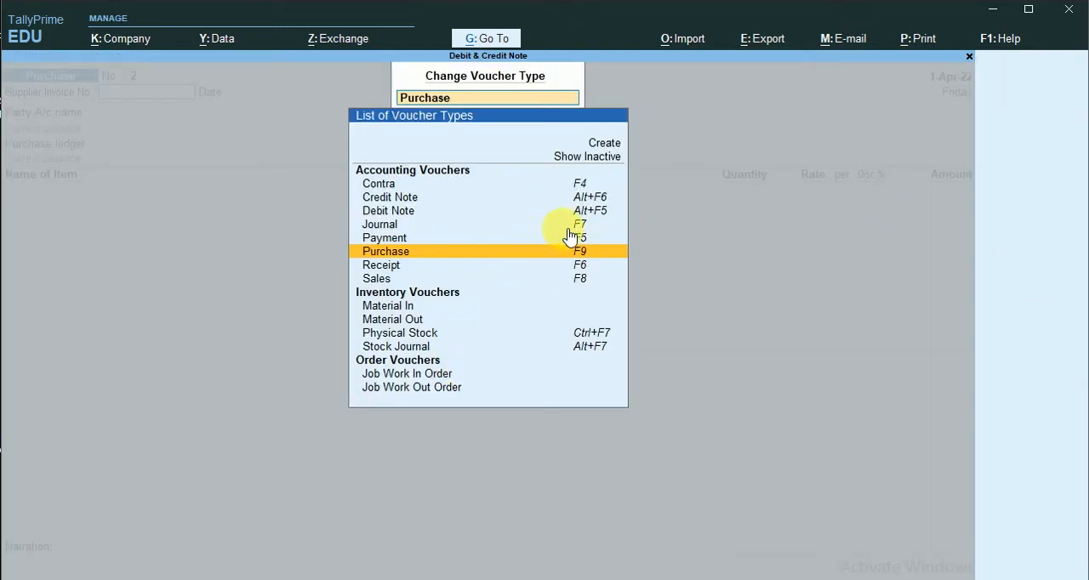
pyautogui.click(608, 167)
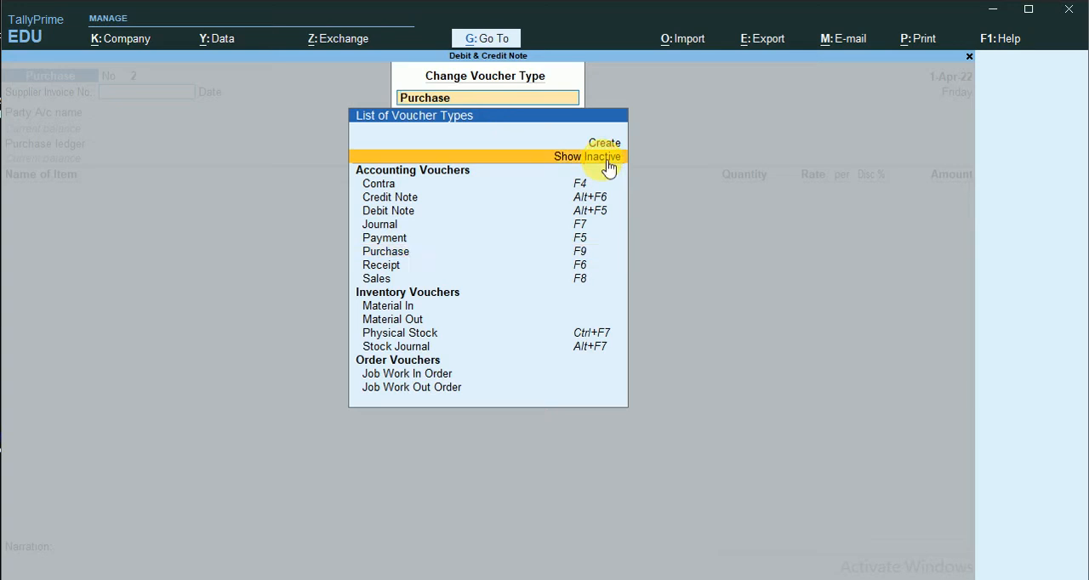
pyautogui.click(607, 167)
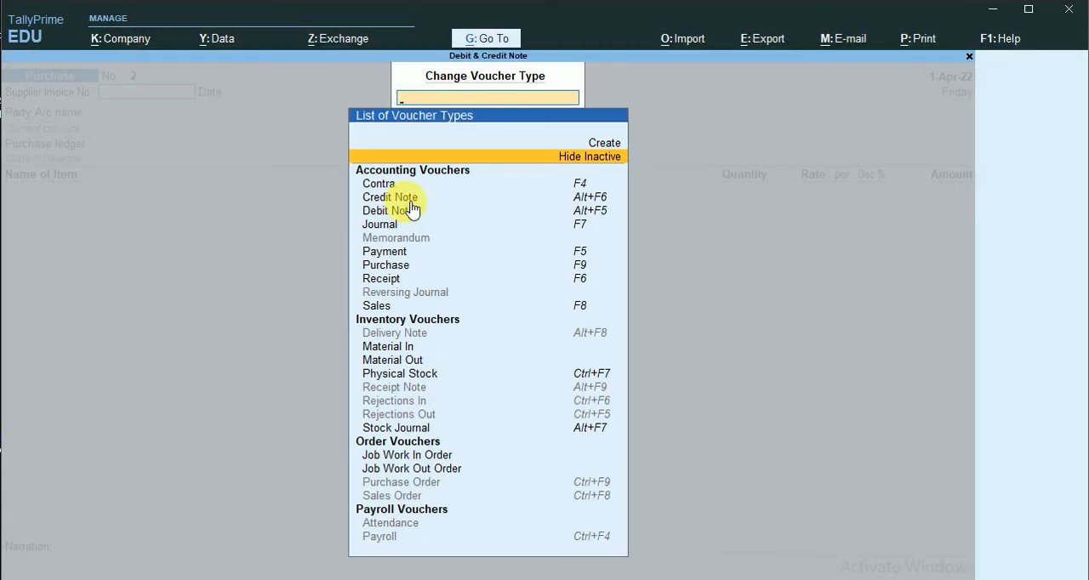
pyautogui.click(405, 212)
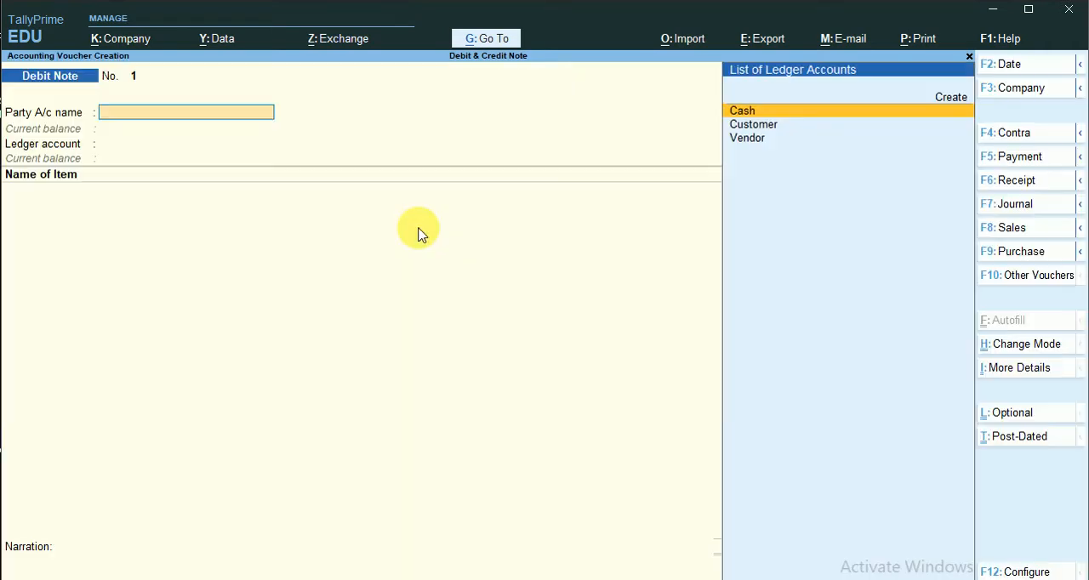
# - Set the debit note's party account to Vendor with blank dispatch details, and its ledger account to Purchase
pyautogui.click(774, 153)
pyautogui.press('Return')
pyautogui.press('Return')
pyautogui.press('Return')
pyautogui.press('Return')
pyautogui.press('Return')
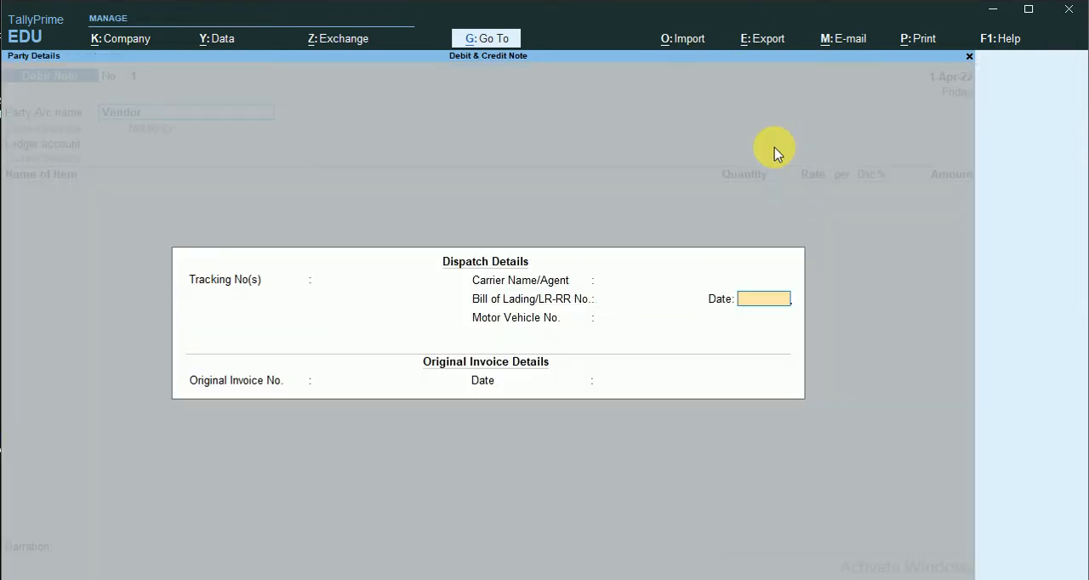
pyautogui.press('Return')
pyautogui.press('Return')
pyautogui.press('Return')
pyautogui.press('Return')
pyautogui.press('Return')
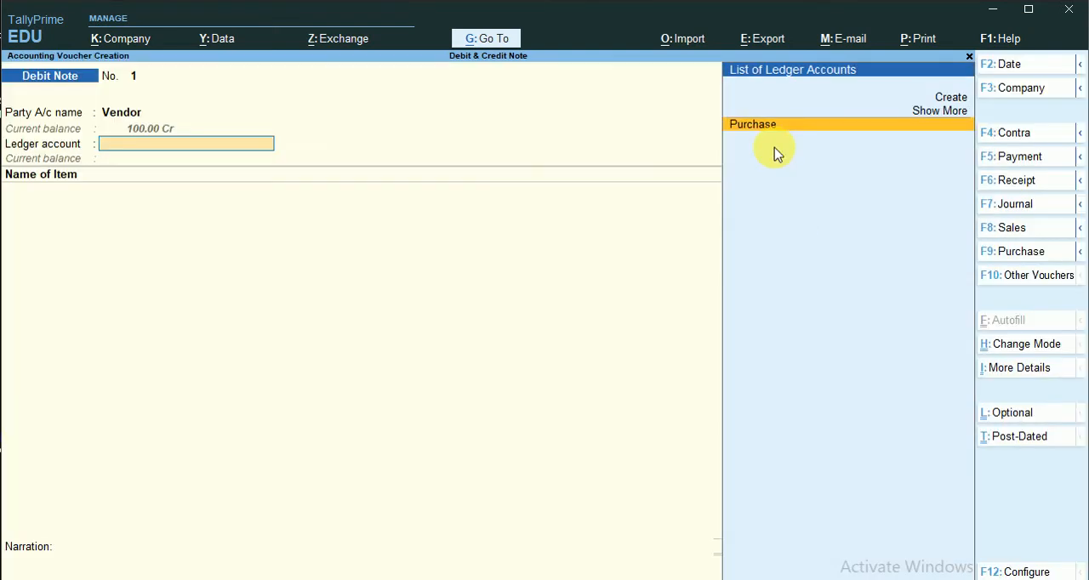
pyautogui.press('Return')
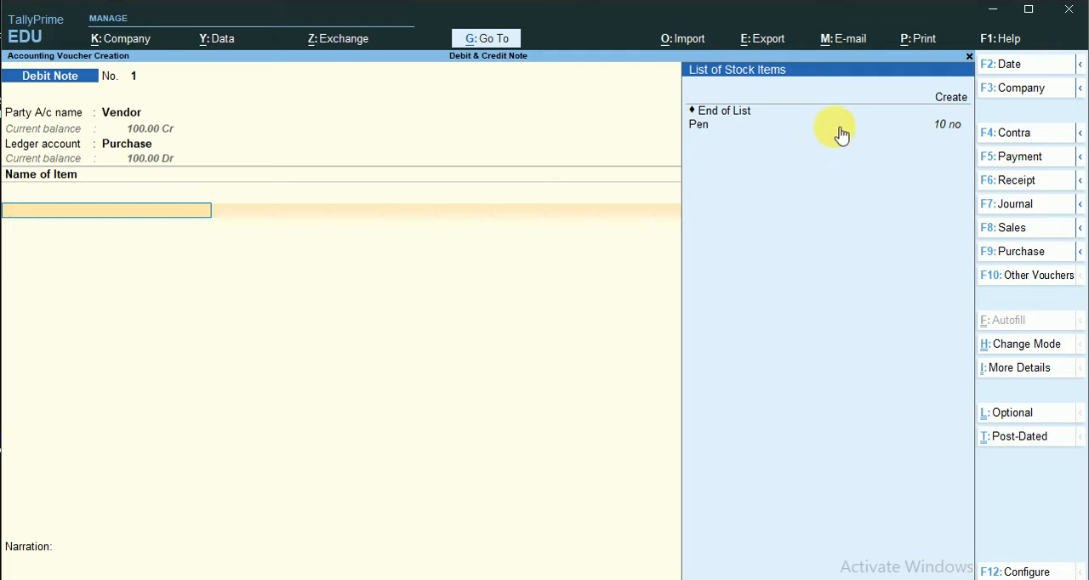
# - Add 5 no of Pen at a rate of 10.00 to the debit note and save the voucher
pyautogui.click(839, 126)
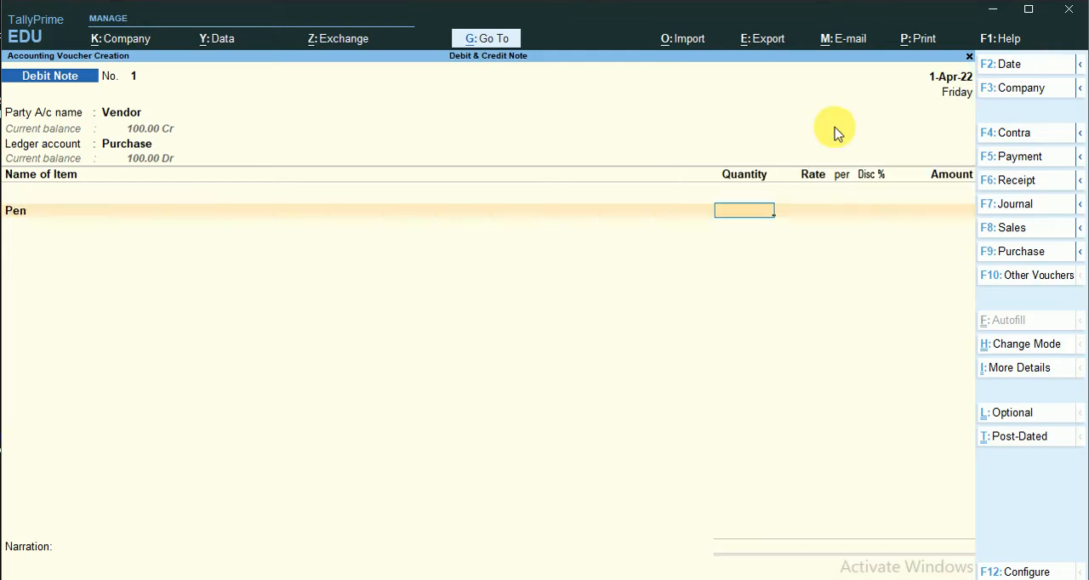
pyautogui.press('Return')
pyautogui.press('Return')
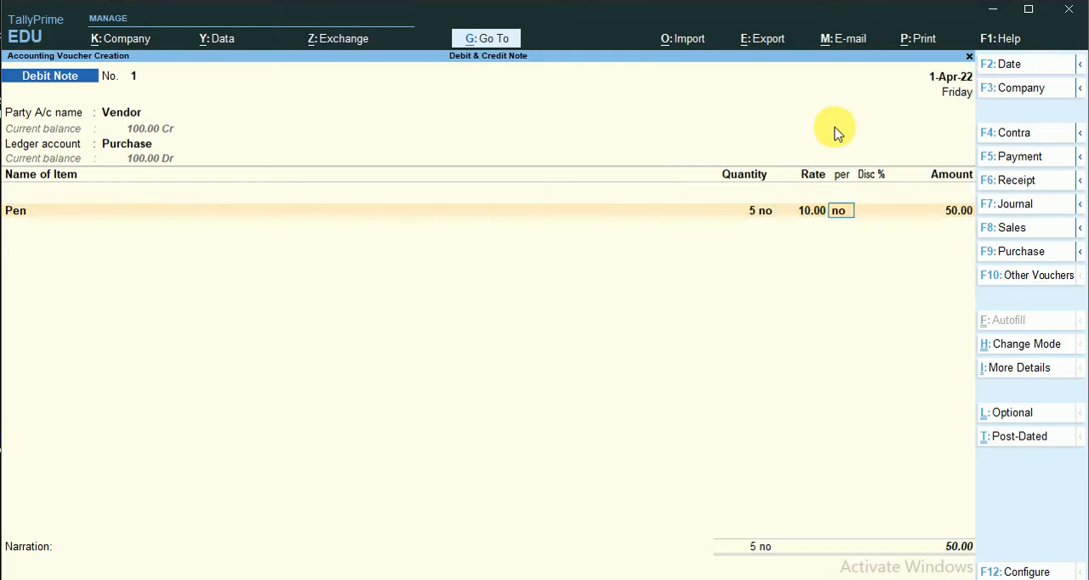
pyautogui.press('Return')
pyautogui.press('Return')
pyautogui.press('Return')
pyautogui.press('Return')
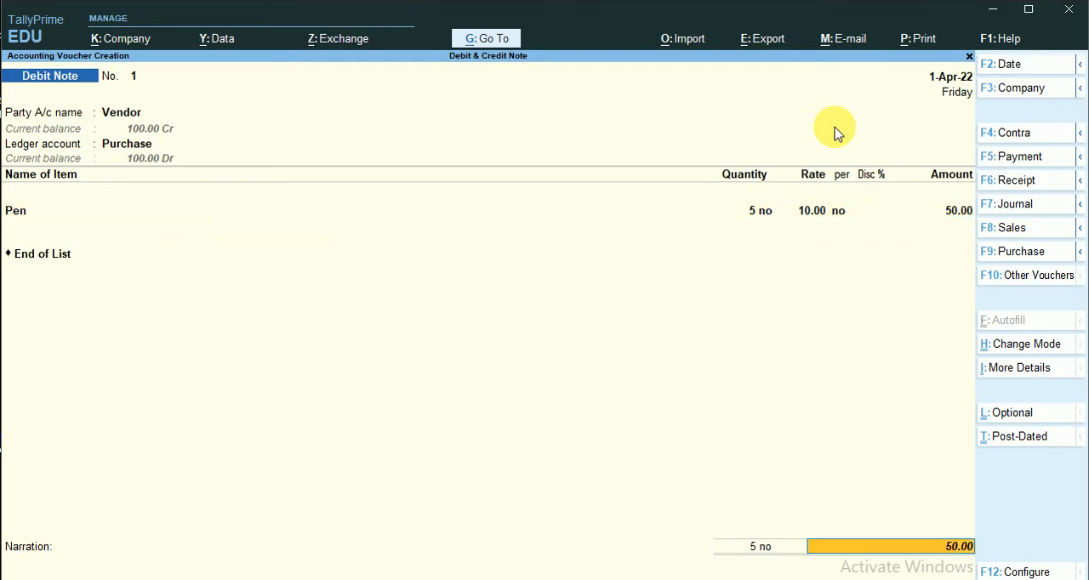
pyautogui.press('Return')
pyautogui.press('Return')
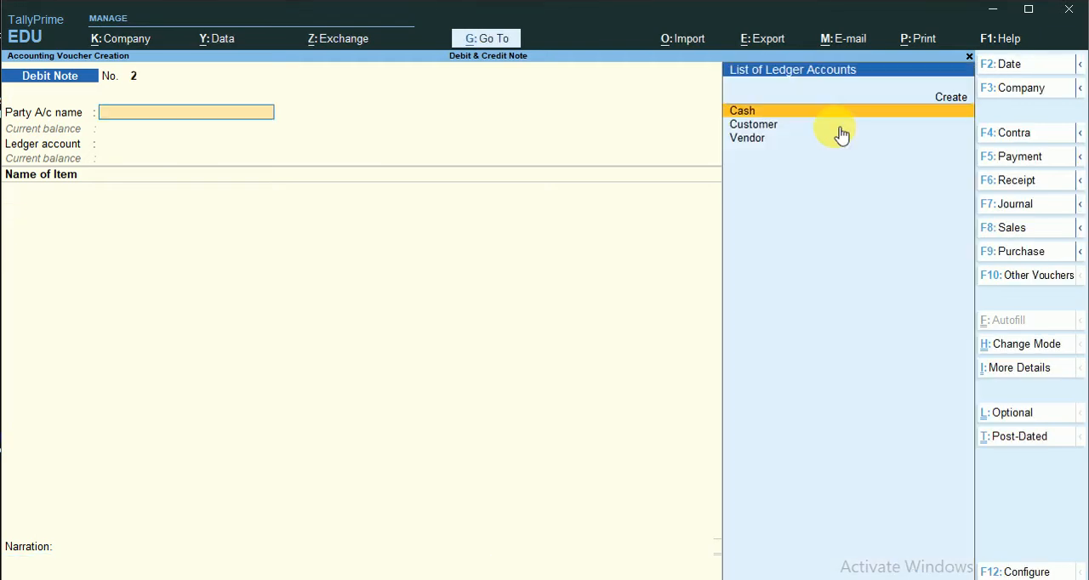
# - Leave debit note entry and check the Current Liabilities balance in the Balance Sheet
pyautogui.press('Escape')
pyautogui.press('Escape')
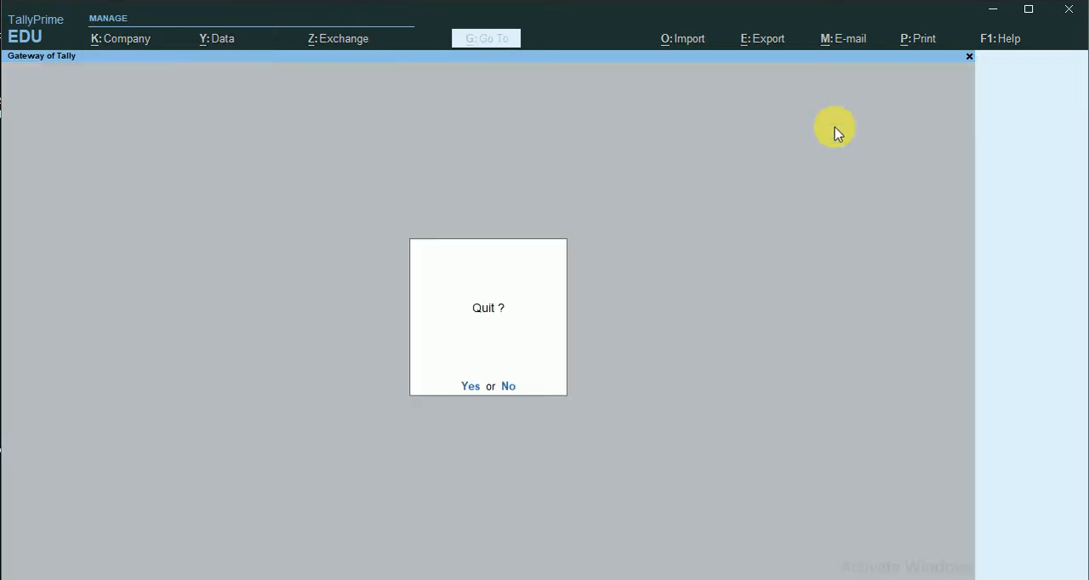
pyautogui.press('n')
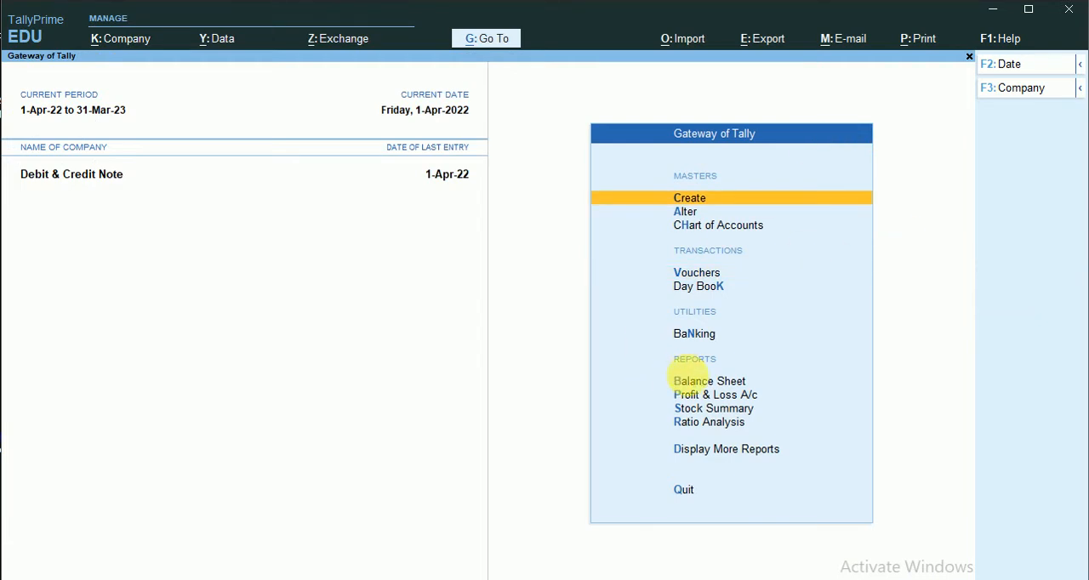
pyautogui.click(691, 383)
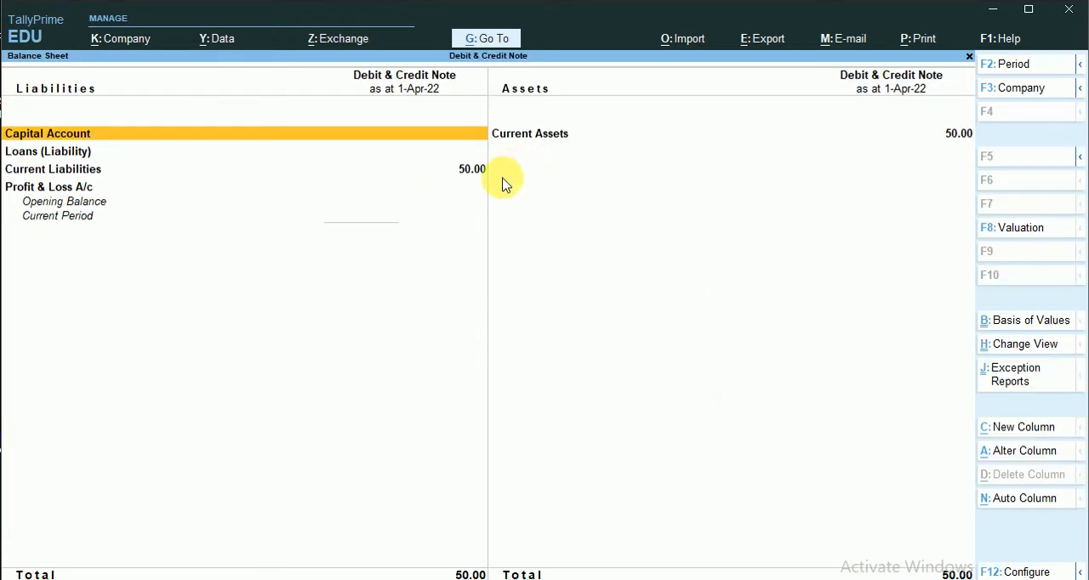
pyautogui.click(468, 174)
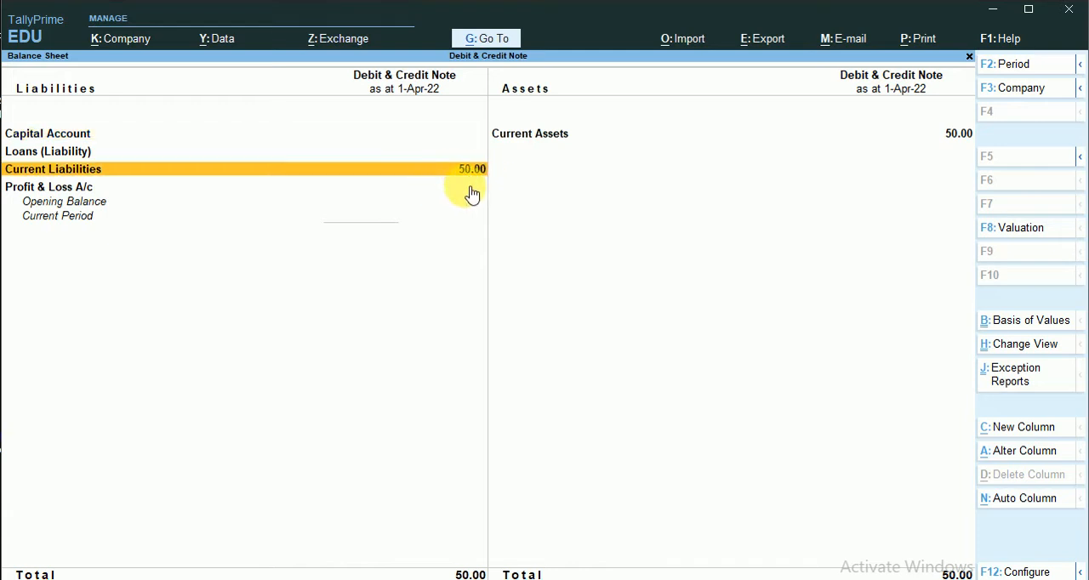
pyautogui.press('Escape')
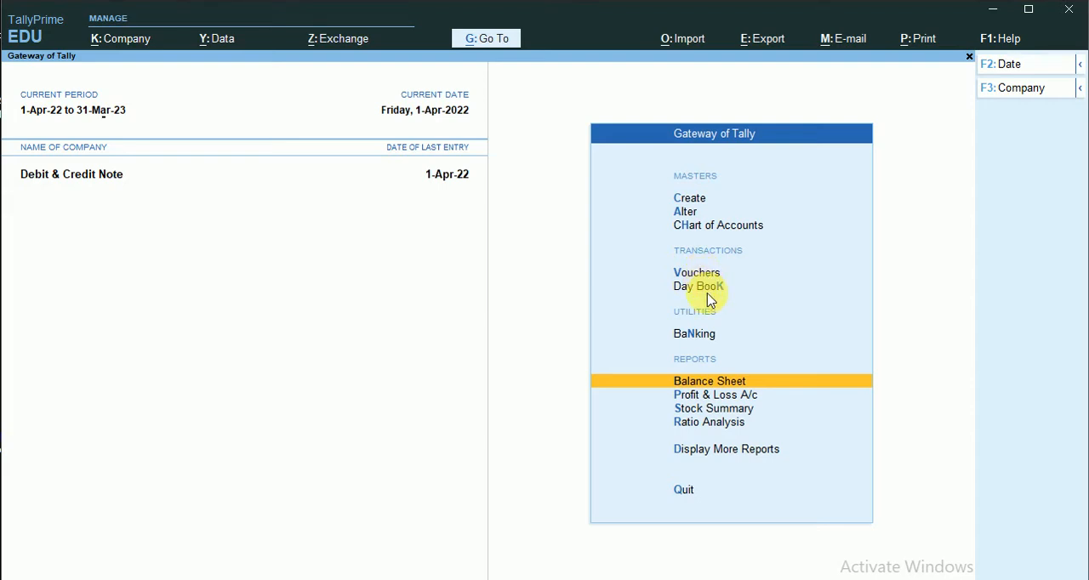
# - Start a Payment voucher with Cash as the account and Vendor as the particulars ledger
pyautogui.hotkey('alt', 'F5')
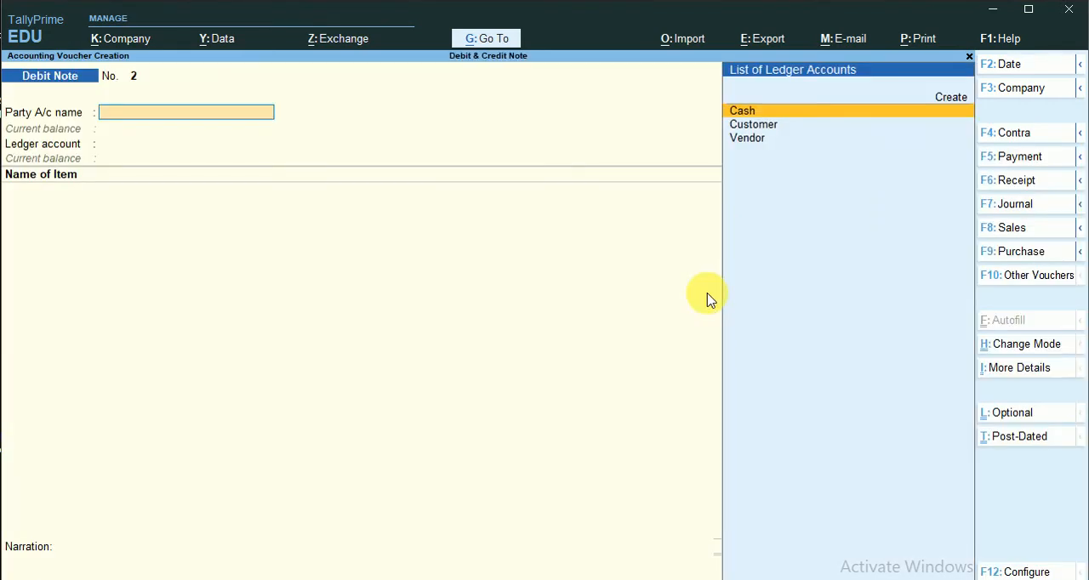
pyautogui.click(1019, 157)
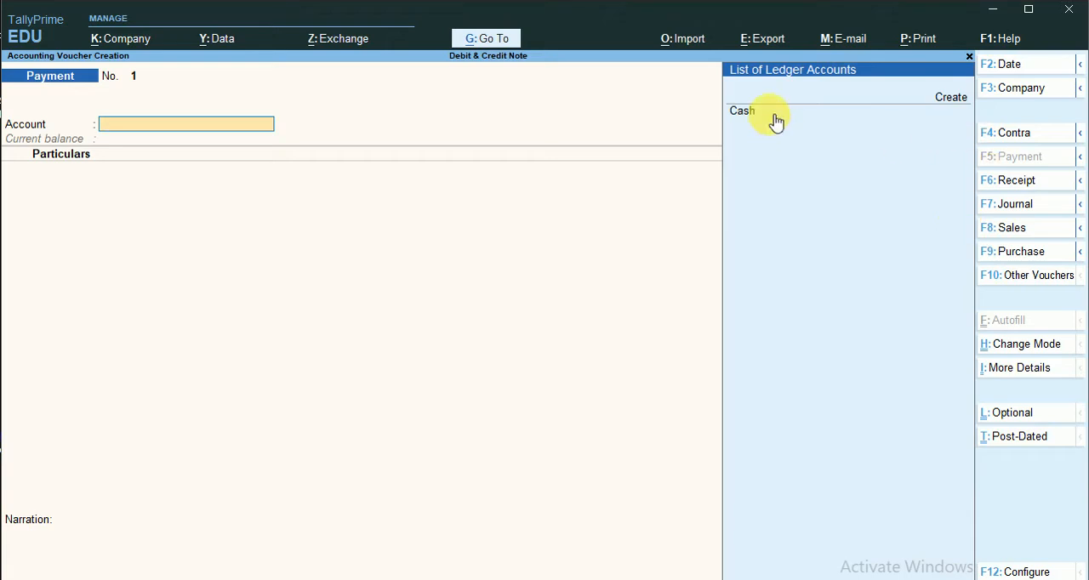
pyautogui.click(770, 114)
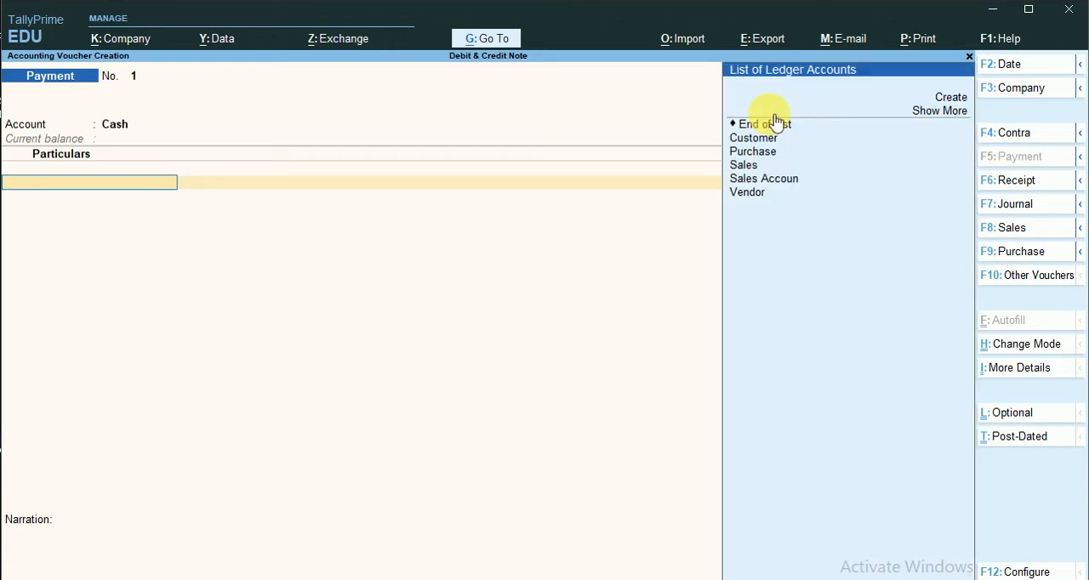
pyautogui.click(768, 197)
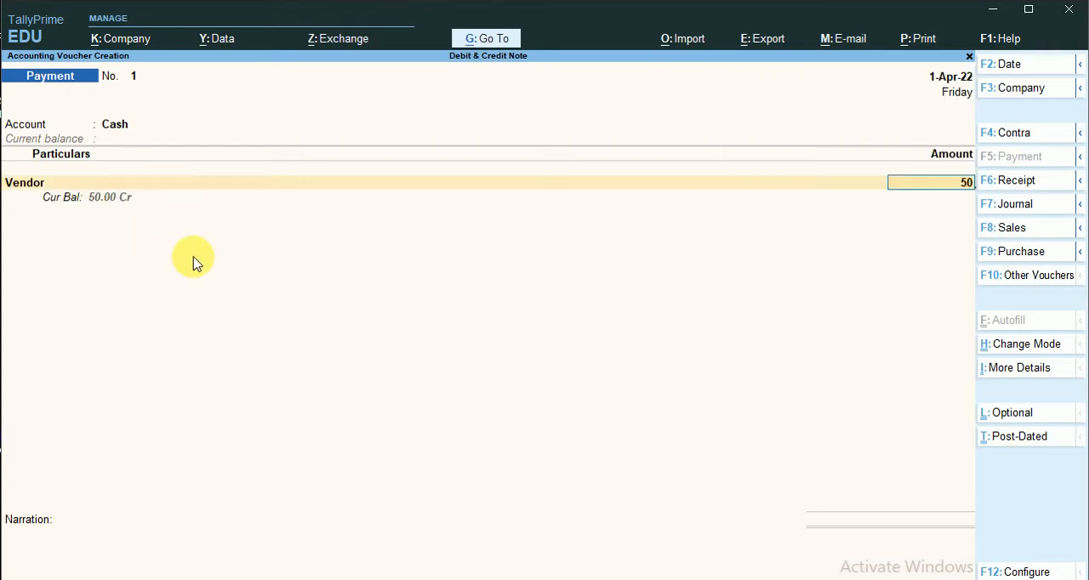
# - Enter 50 as the Vendor payment, allocate it as Agst Ref to bill 1, save the voucher and leave voucher entry
pyautogui.press('Return')
pyautogui.press('Return')
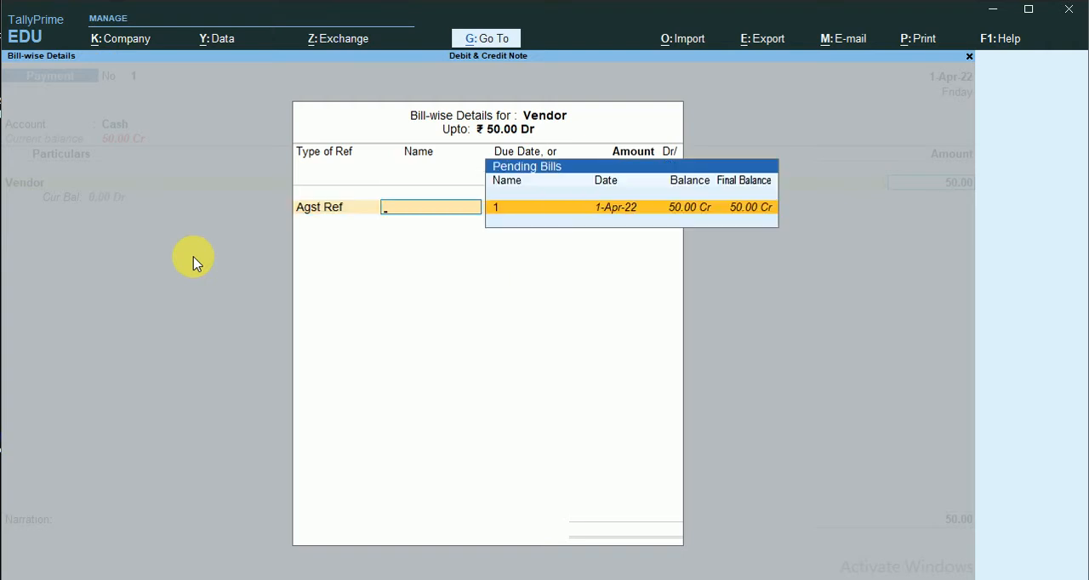
pyautogui.press('Return')
pyautogui.press('Return')
pyautogui.press('Return')
pyautogui.press('Return')
pyautogui.press('Return')
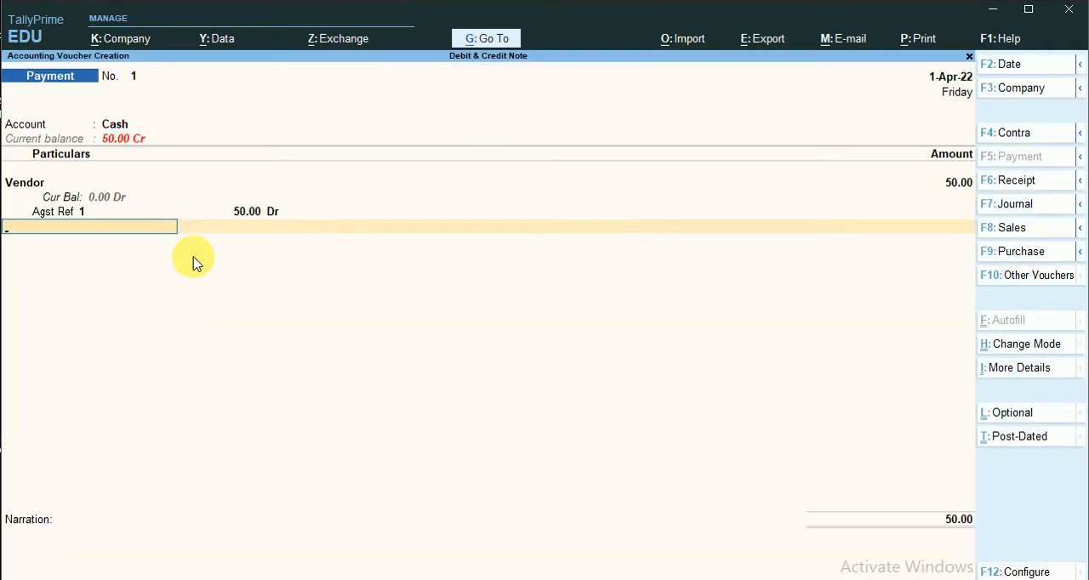
pyautogui.press('Return')
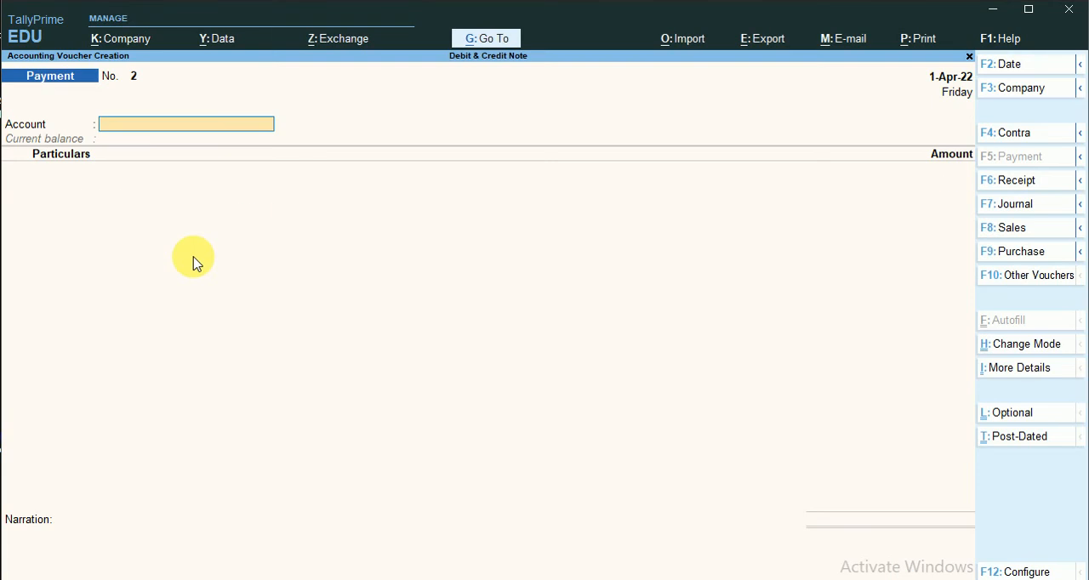
pyautogui.press('Escape')
pyautogui.press('Return')
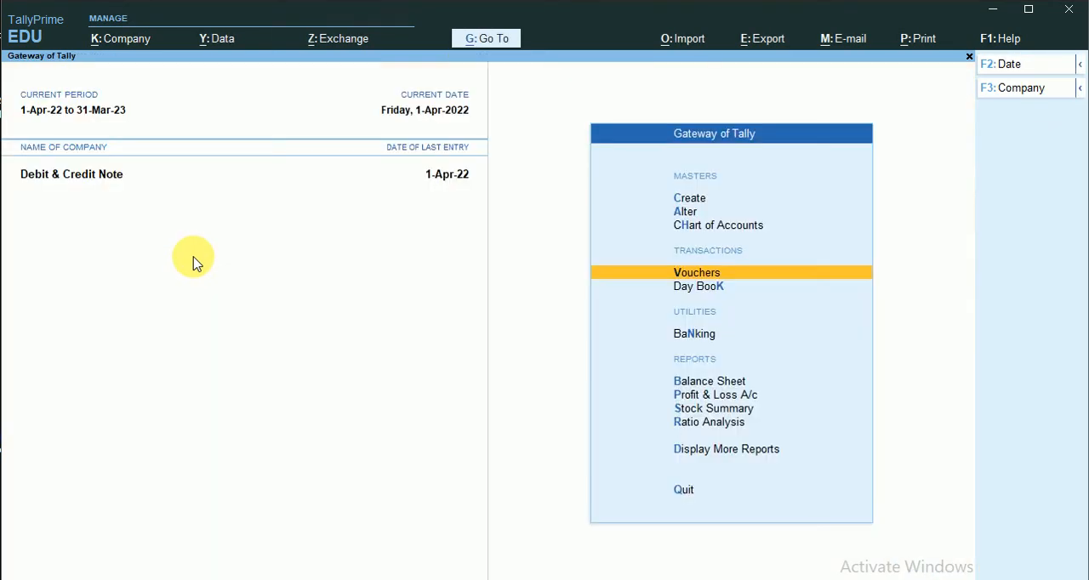
# - Check Current Liabilities in the Balance Sheet after the Vendor payment and return to the Gateway of Tally
pyautogui.click(742, 383)
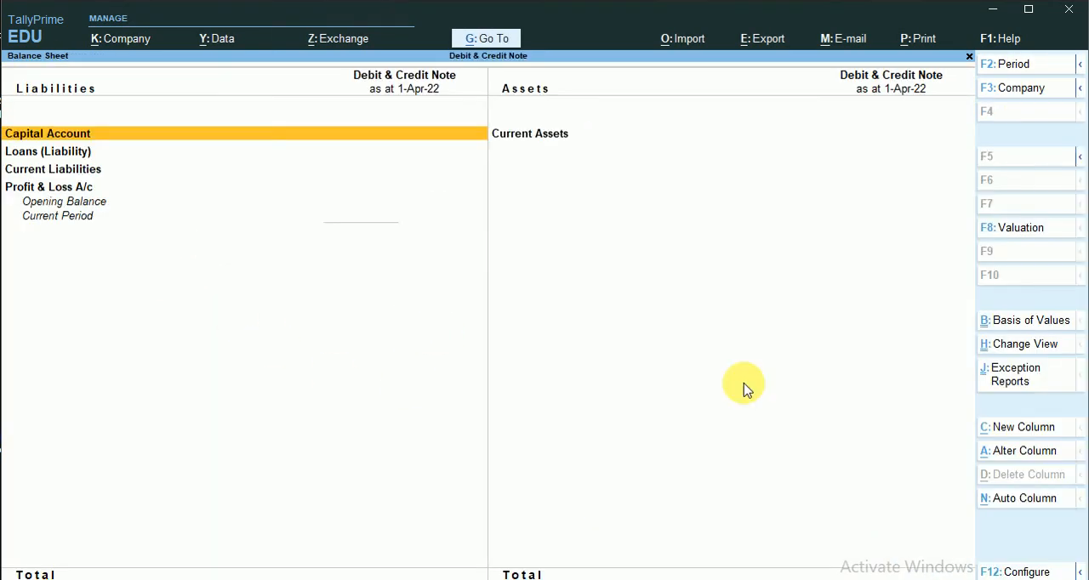
pyautogui.click(364, 170)
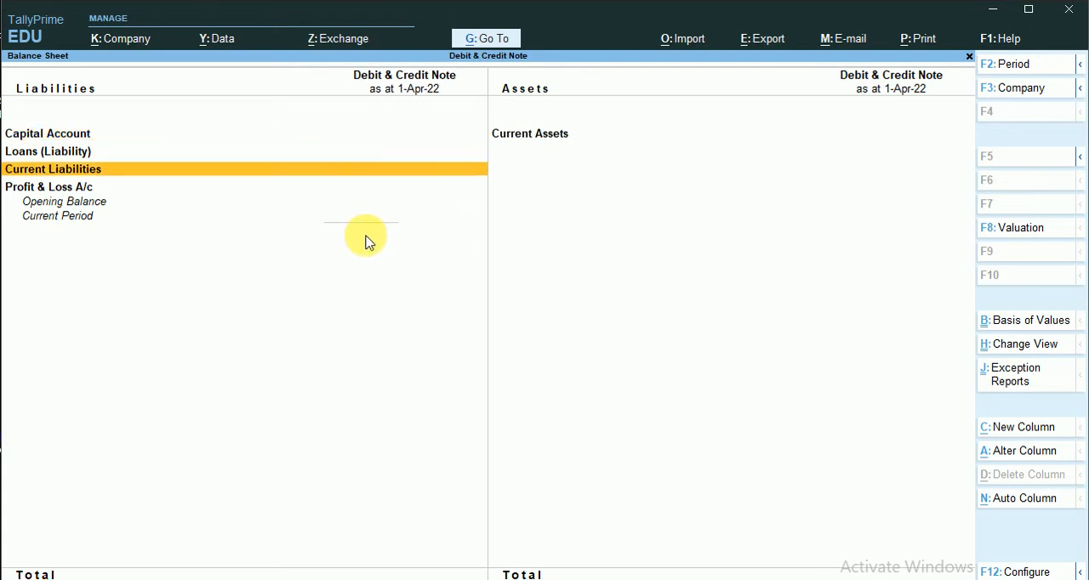
pyautogui.press('Escape')
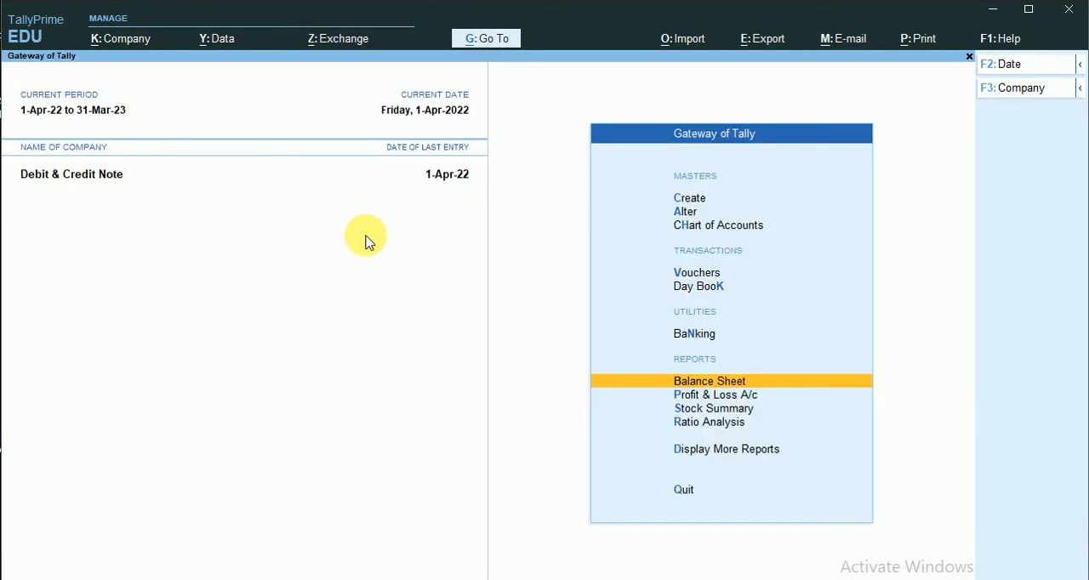
# - Delete the Vendor Payment and Debit Note vouchers from the Day Book, keeping the Purchase voucher
pyautogui.click(697, 450)
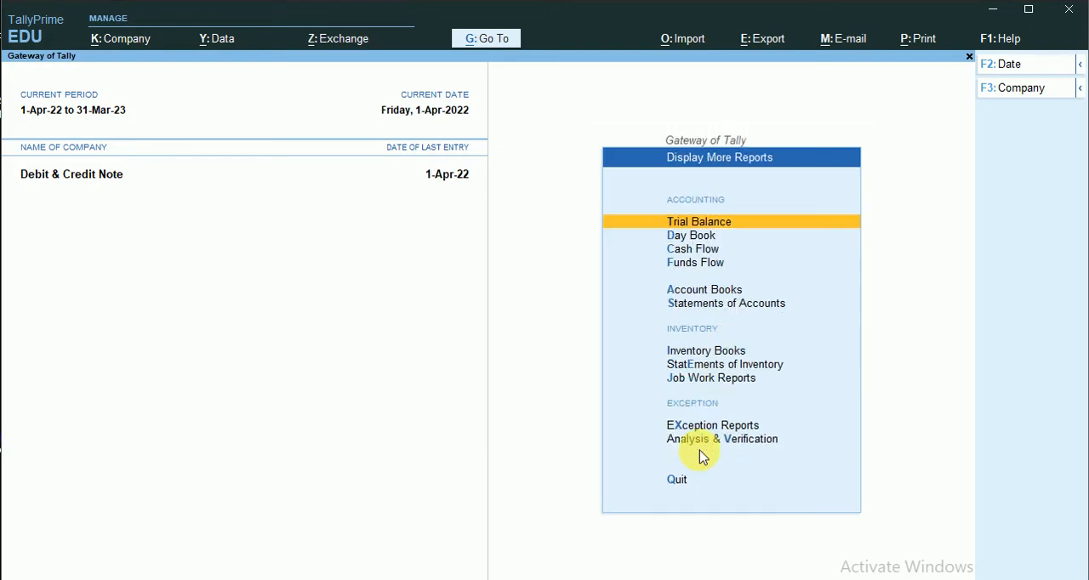
pyautogui.click(713, 237)
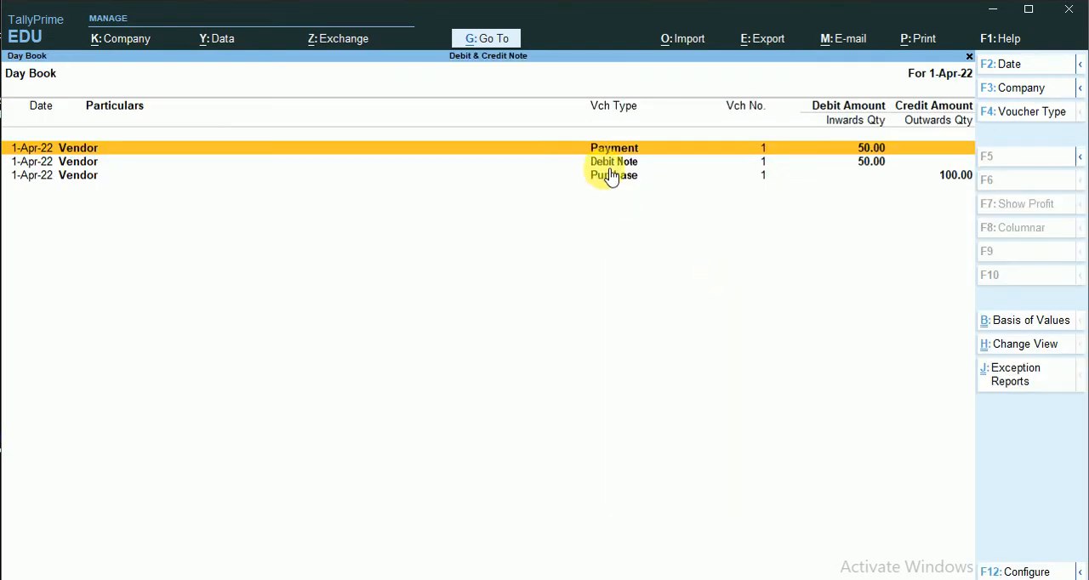
pyautogui.hotkey('alt', 'd')
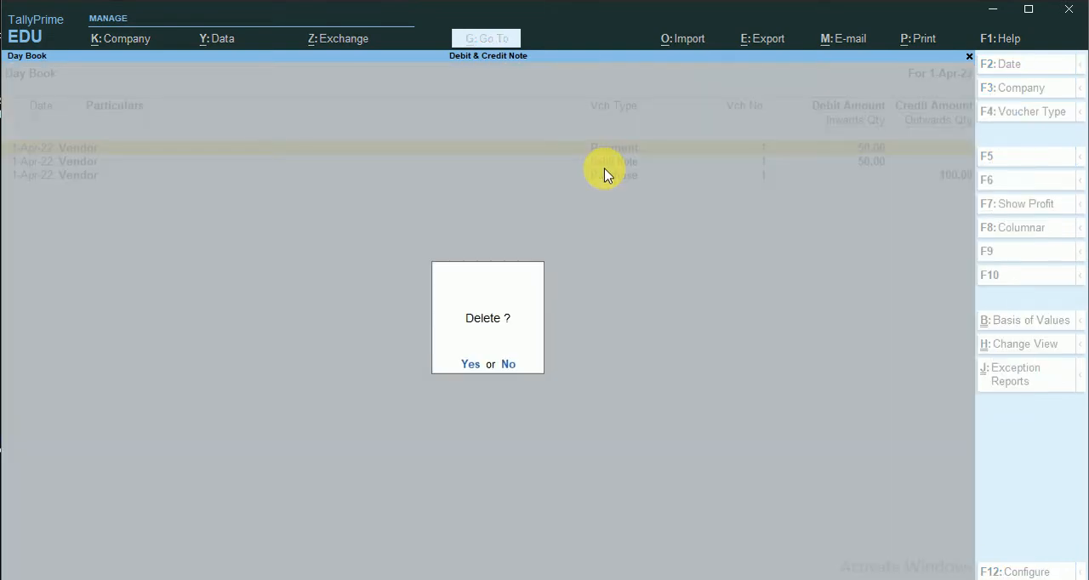
pyautogui.press('y')
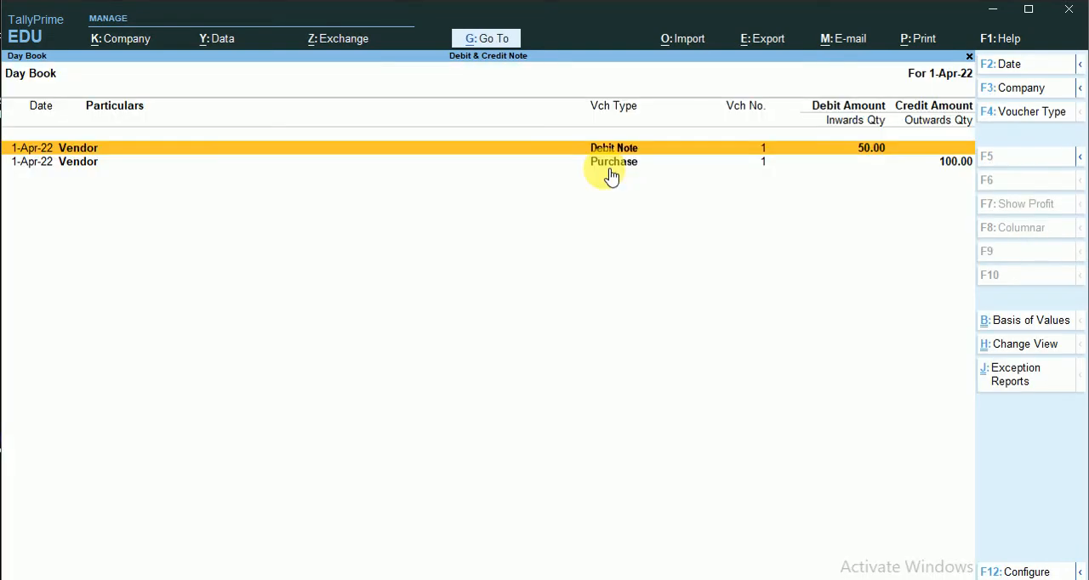
pyautogui.press('alt')
pyautogui.hotkey('alt', 'd')
pyautogui.press('y')
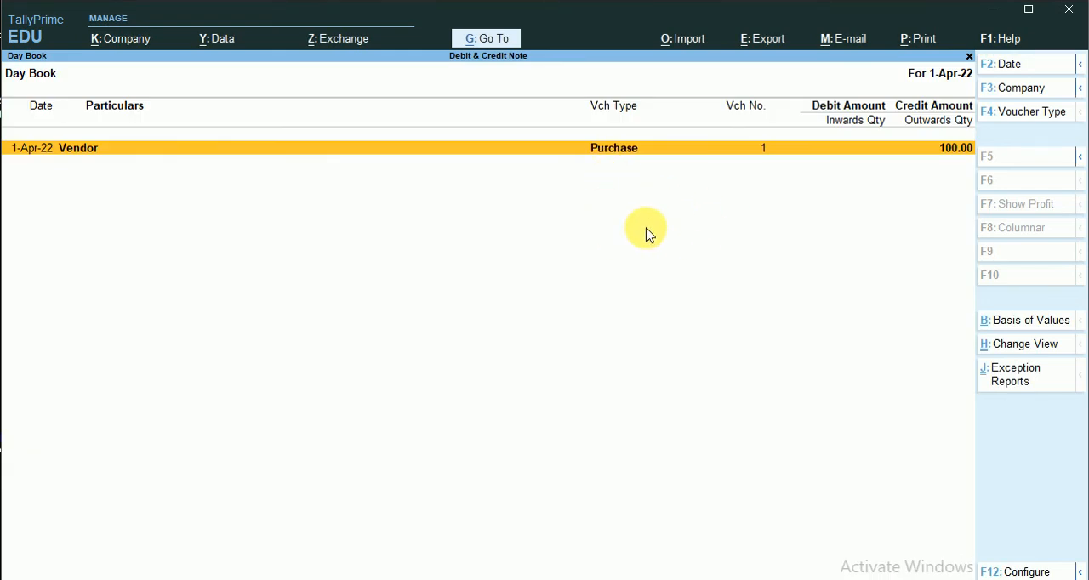
# - Switch to Excel to review the case(ii) transactions on Sheet2, and return to TallyPrime
pyautogui.hotkey('alt', 'Tab')
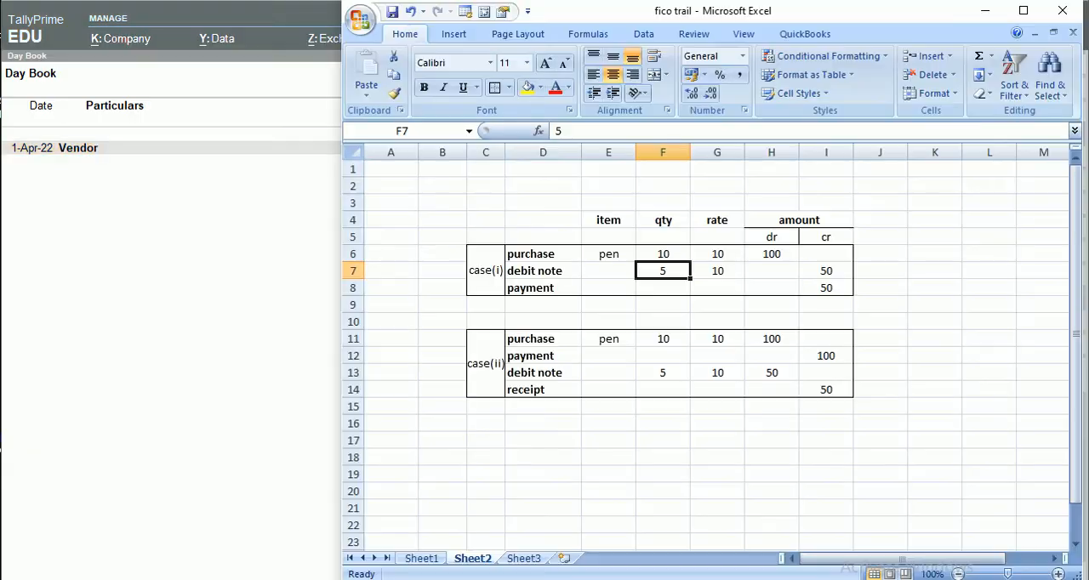
pyautogui.click(442, 342)
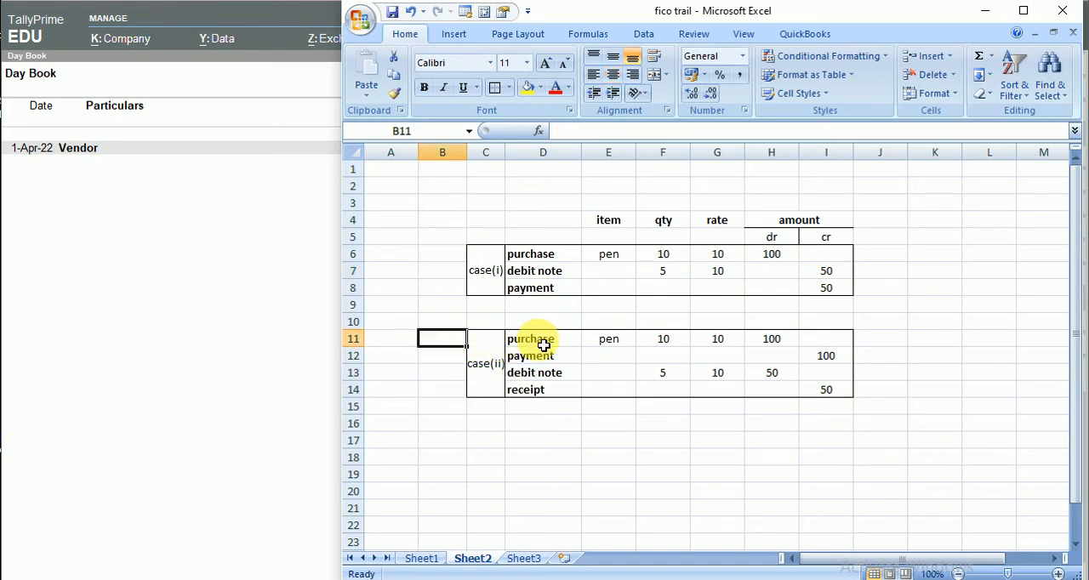
pyautogui.click(430, 393)
pyautogui.click(174, 320)
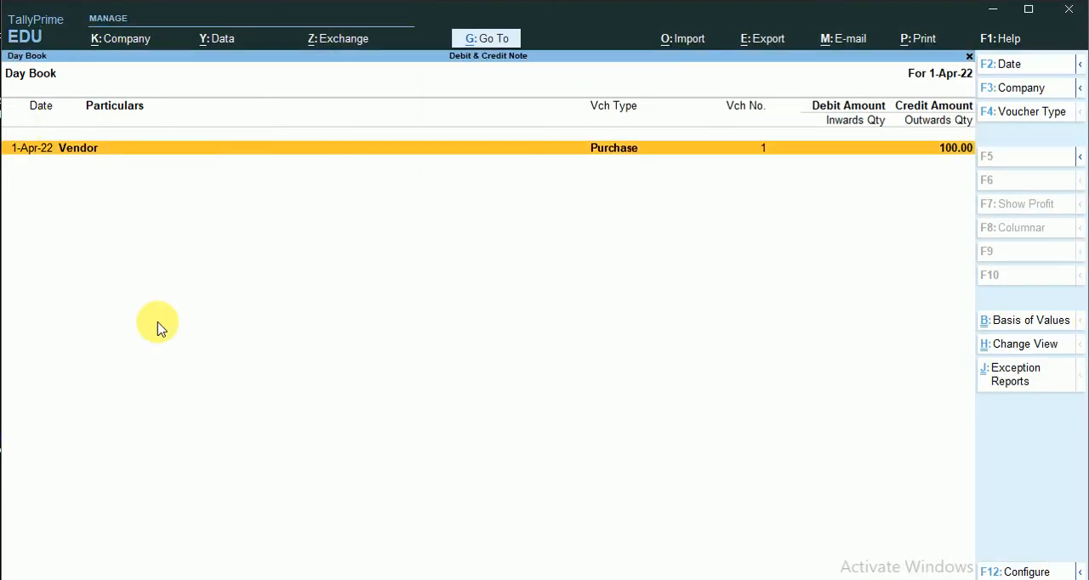
# - Leave the Day Book and start a new Payment voucher from Cash to Vendor
pyautogui.press('Escape')
pyautogui.press('Escape')
pyautogui.press('Escape')
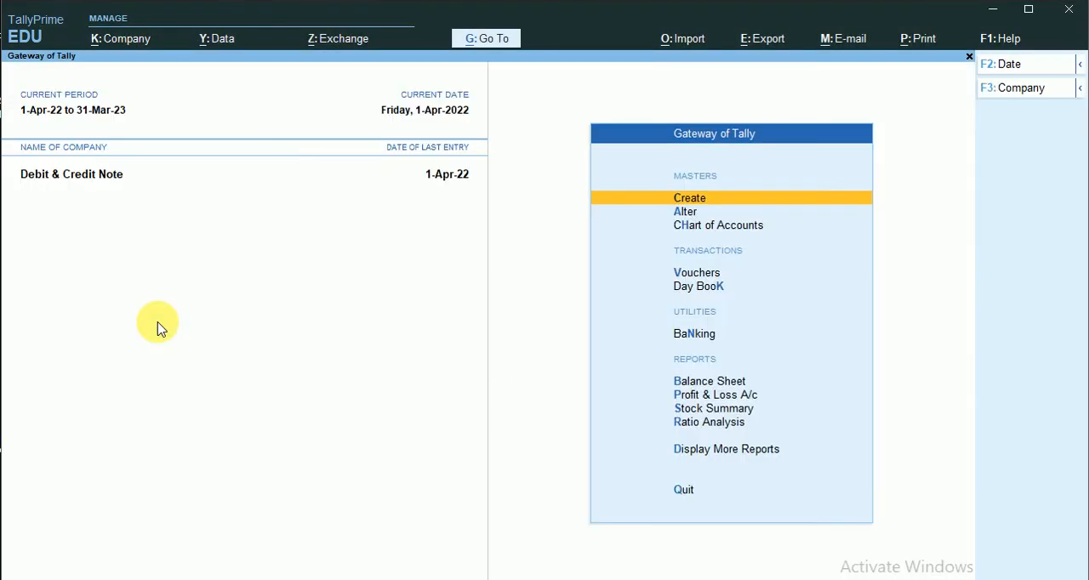
pyautogui.click(706, 278)
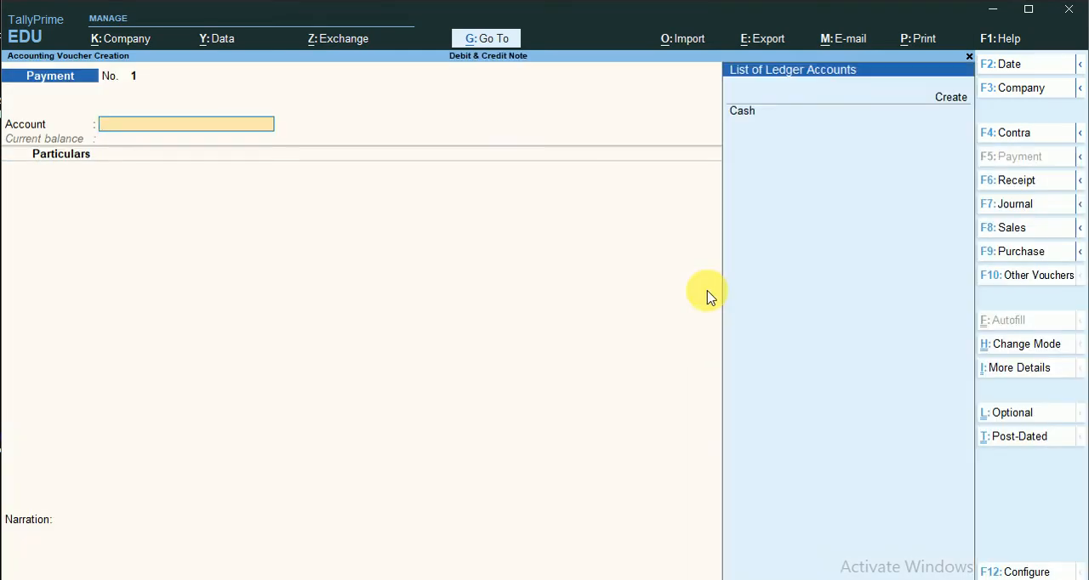
pyautogui.click(763, 138)
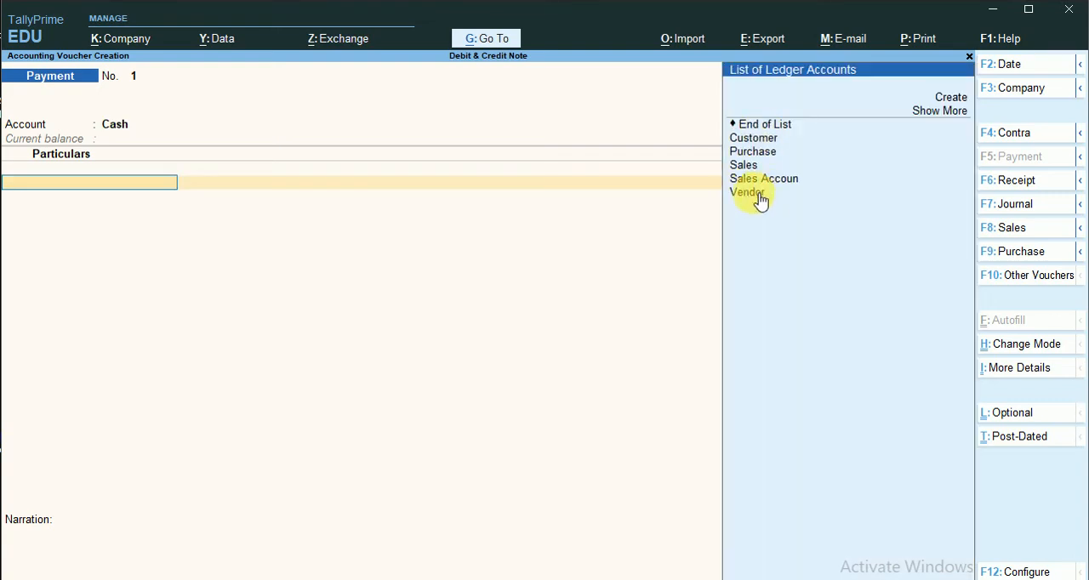
pyautogui.press('Return')
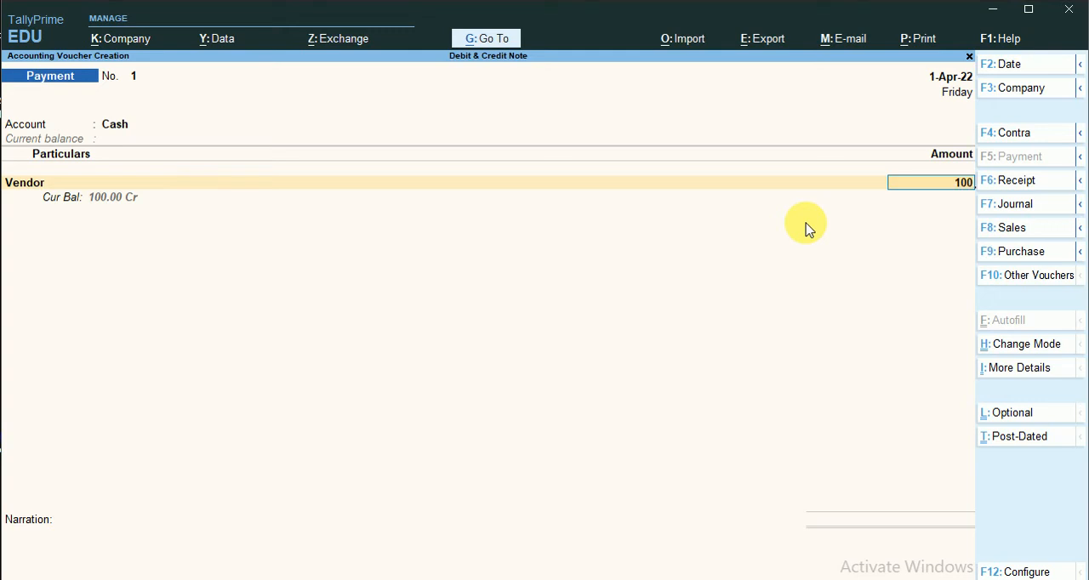
# - Enter 100 as the Vendor payment, allocate it as Agst Ref to bill 1, save the voucher and leave voucher entry
pyautogui.write('100')
pyautogui.press('Return')
pyautogui.press('Return')
pyautogui.press('Return')
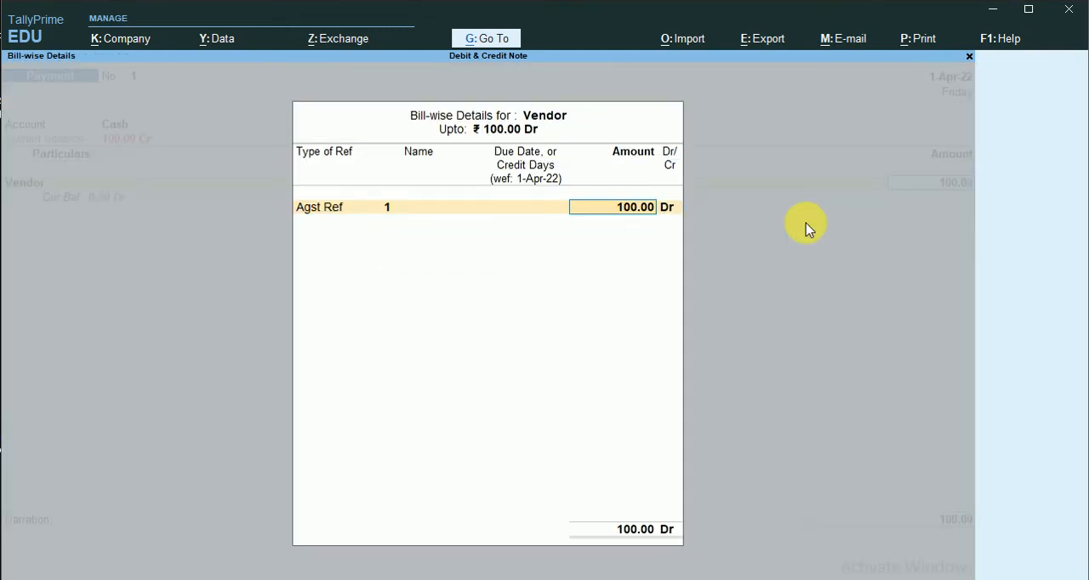
pyautogui.press('Return')
pyautogui.press('Return')
pyautogui.press('Return')
pyautogui.press('Return')
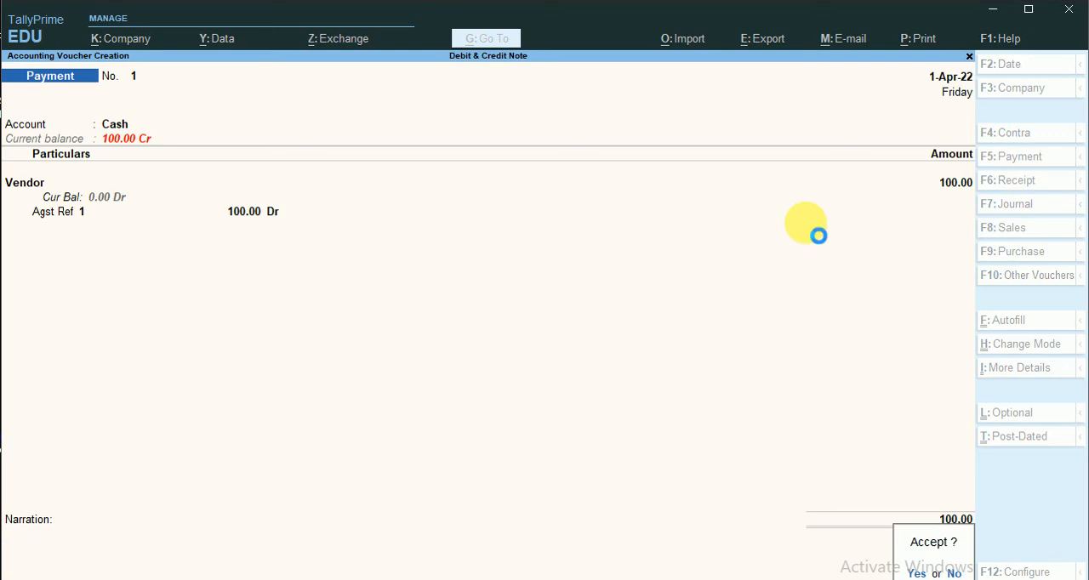
pyautogui.press('Return')
pyautogui.press('Escape')
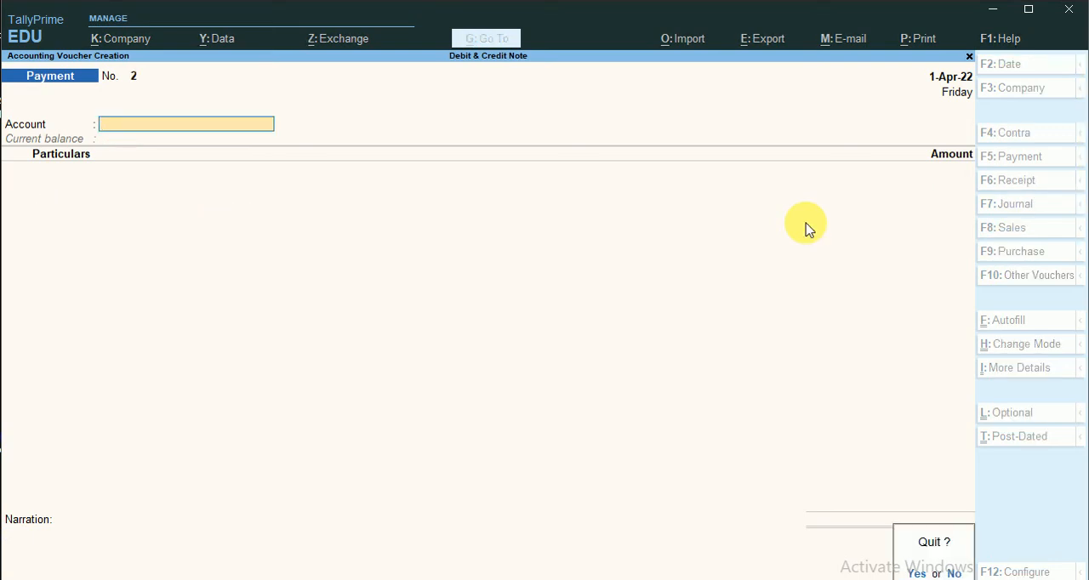
pyautogui.press('Return')
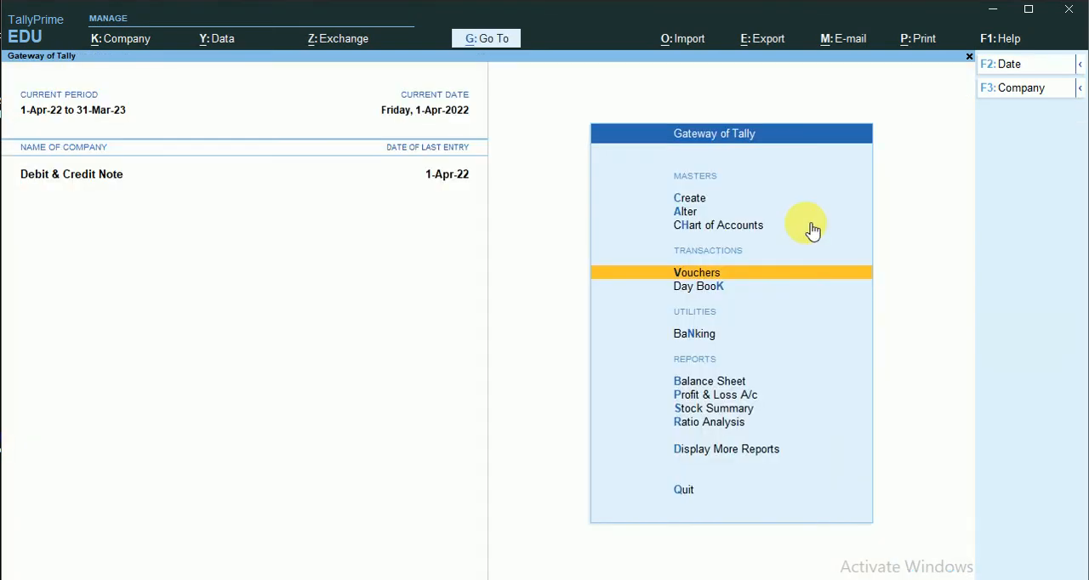
# - View the Profit & Loss A/c and the Balance Sheet to check the balances following the Vendor payment, and leave the reports
pyautogui.click(733, 395)
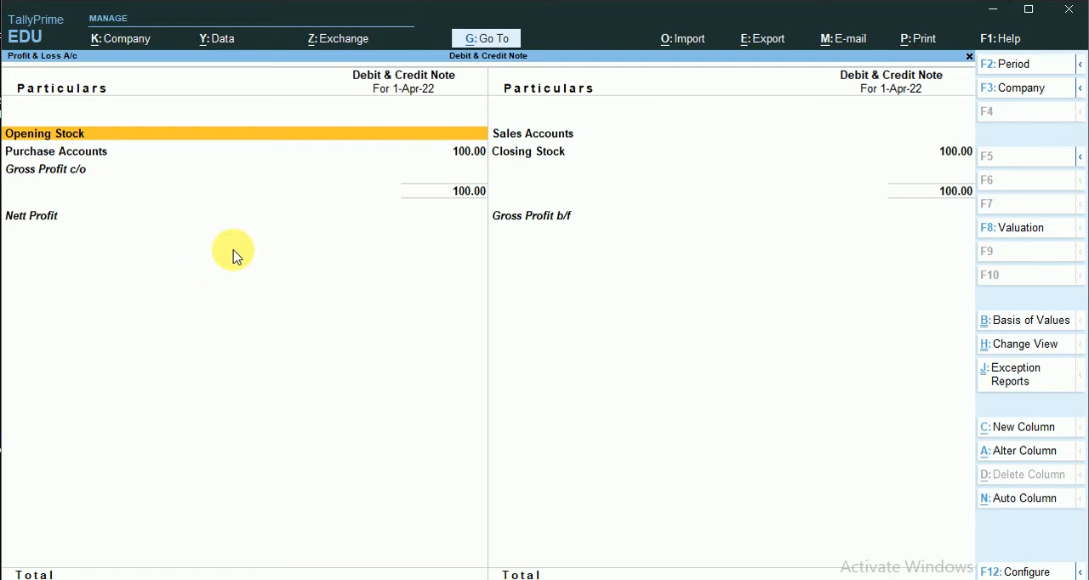
pyautogui.press('Escape')
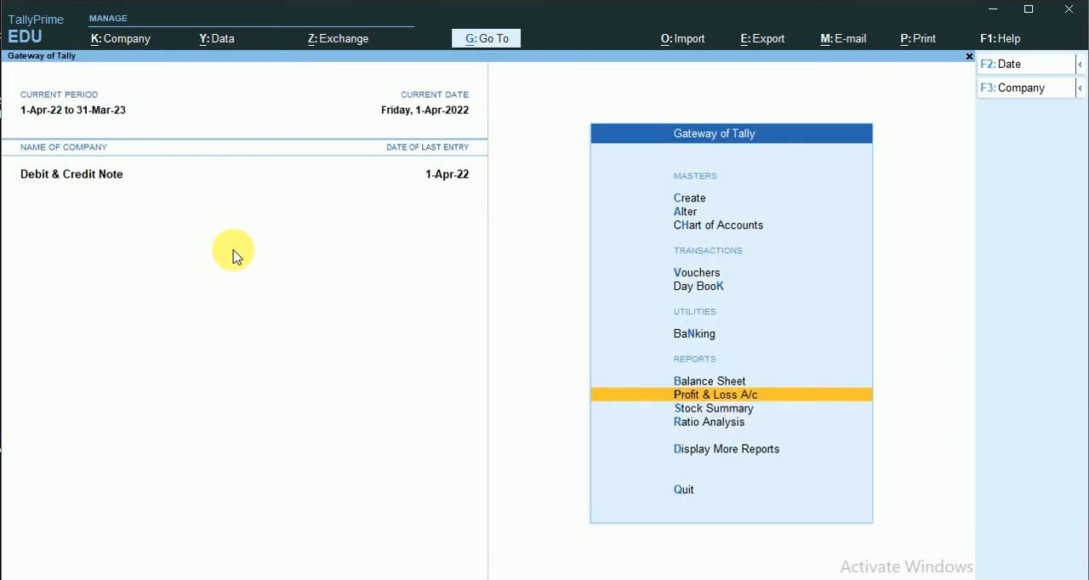
pyautogui.click(705, 382)
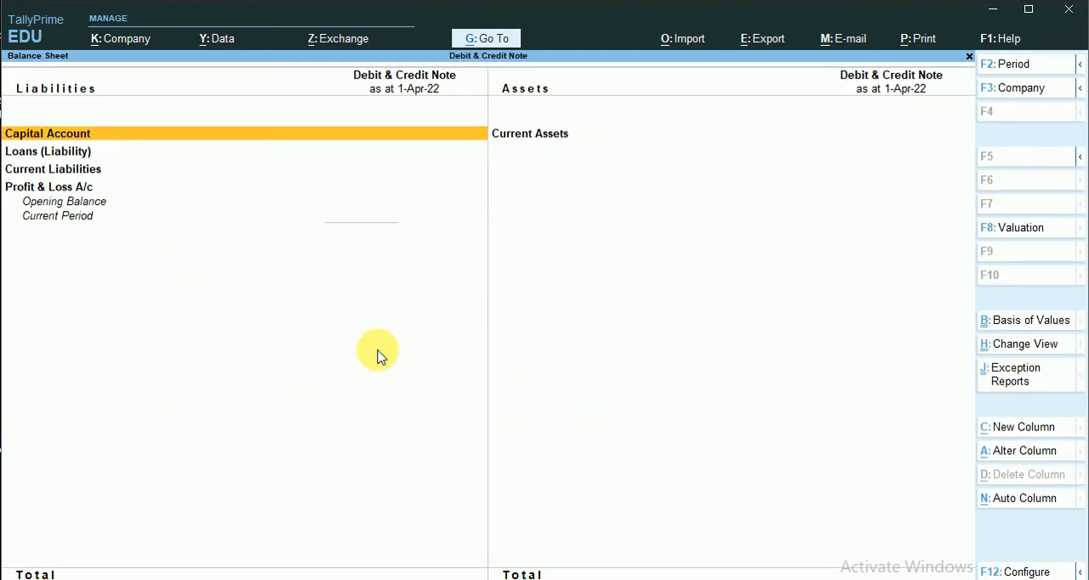
pyautogui.click(85, 173)
pyautogui.press('Escape')
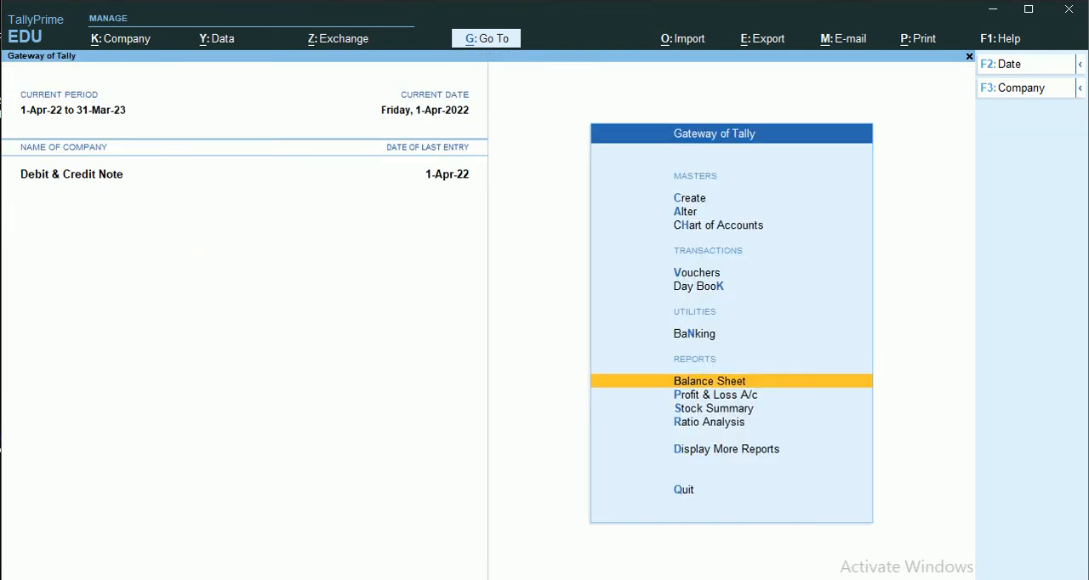
# - Switch to Excel to review the case(ii) debit note row on Sheet2, and return to TallyPrime
pyautogui.click(472, 579)
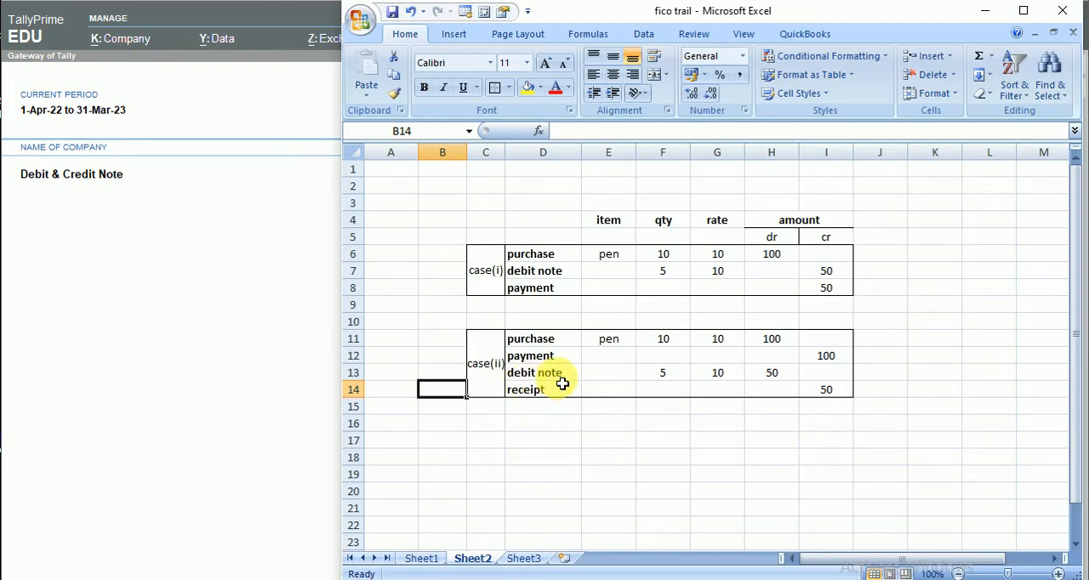
pyautogui.click(554, 375)
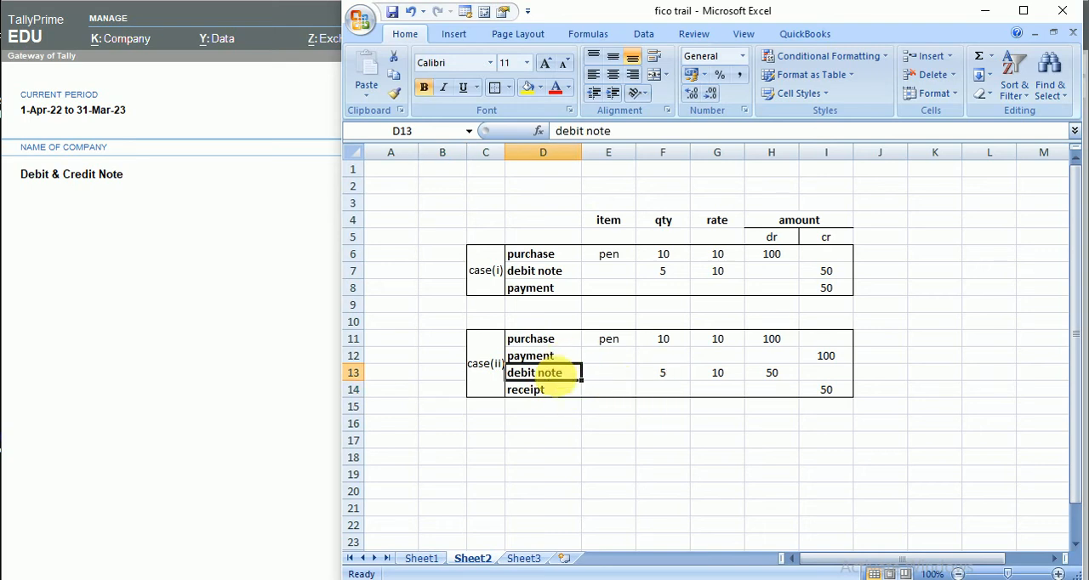
pyautogui.click(228, 366)
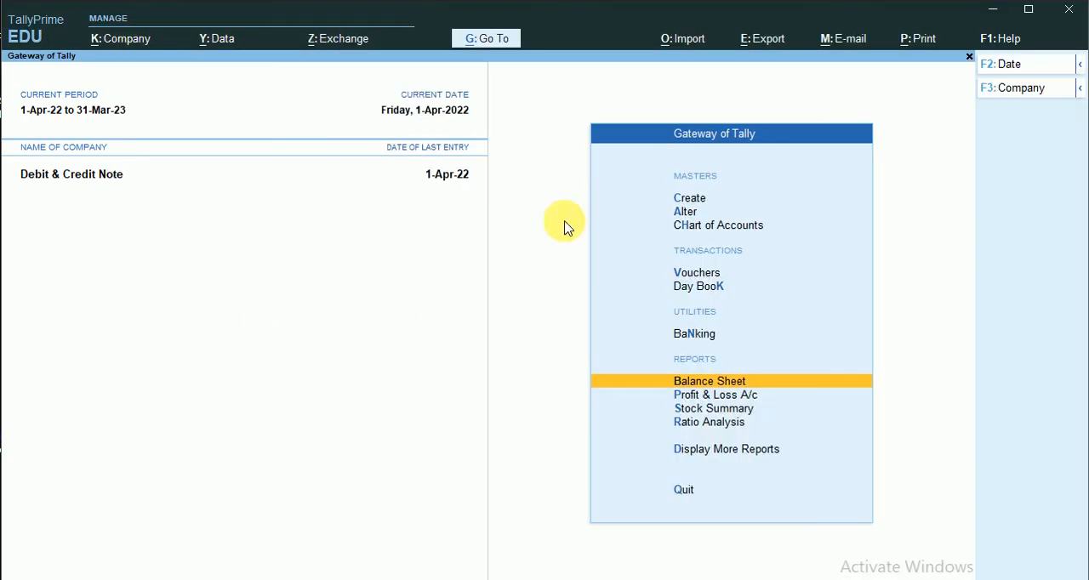
# - Start a new Debit Note voucher with Vendor as the party, leave the dispatch details blank, and use Purchase as the ledger account
pyautogui.click(695, 274)
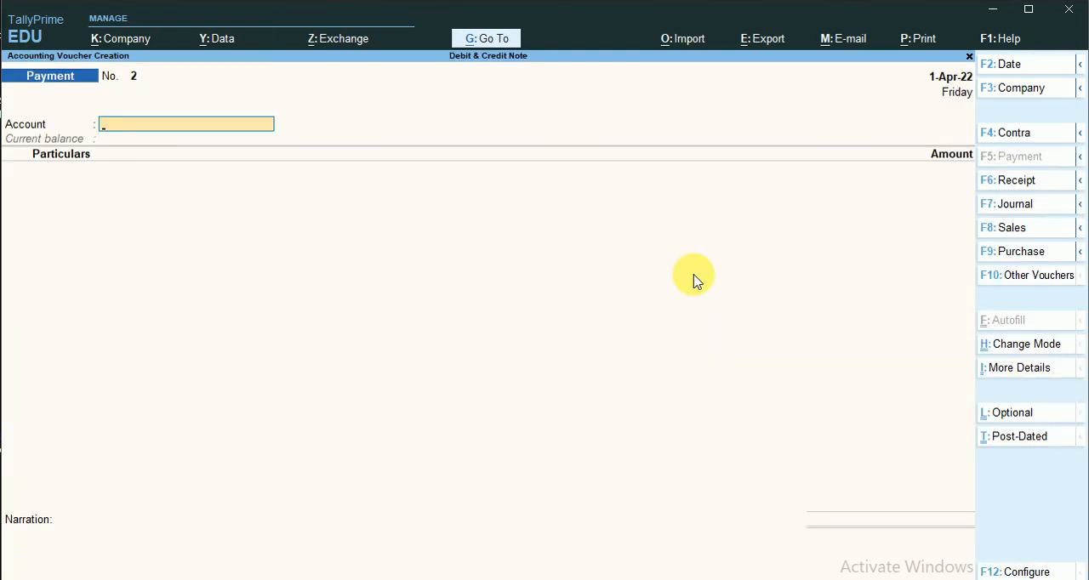
pyautogui.click(1029, 275)
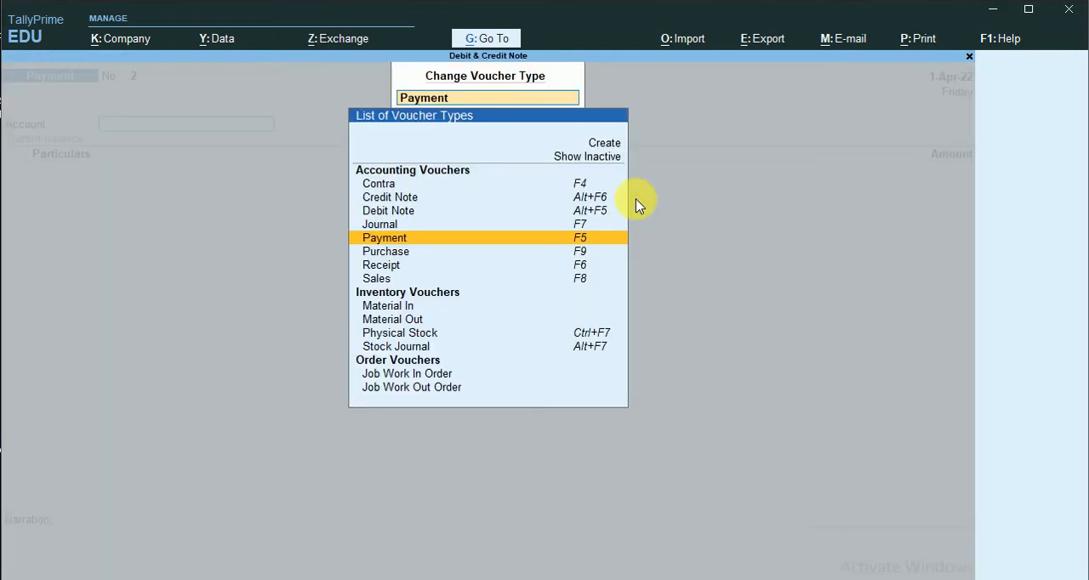
pyautogui.click(400, 212)
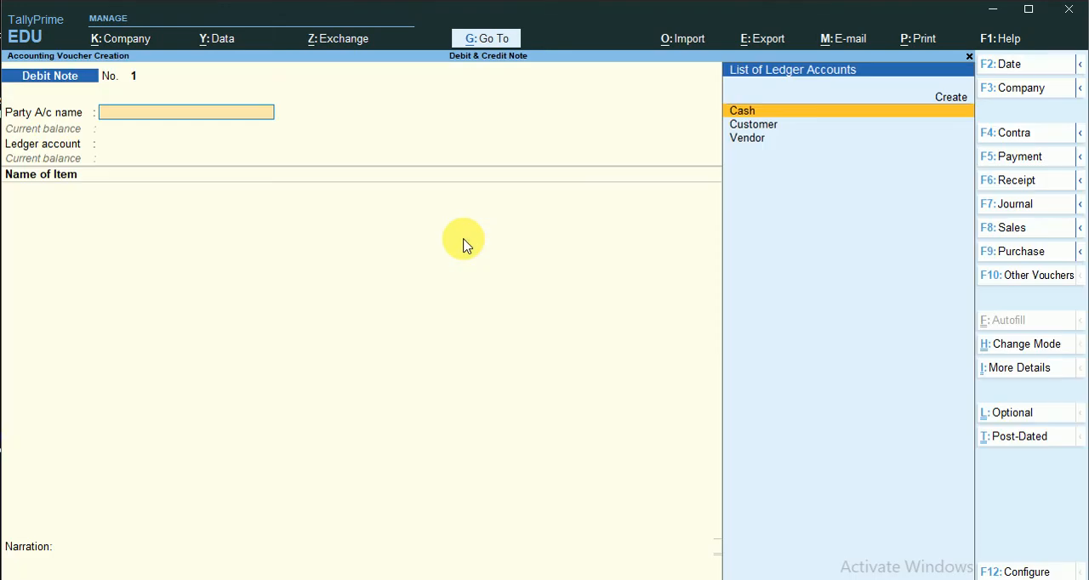
pyautogui.click(755, 145)
pyautogui.press('Return')
pyautogui.press('Return')
pyautogui.press('Return')
pyautogui.press('Return')
pyautogui.press('Return')
pyautogui.press('Return')
pyautogui.press('Return')
pyautogui.press('Return')
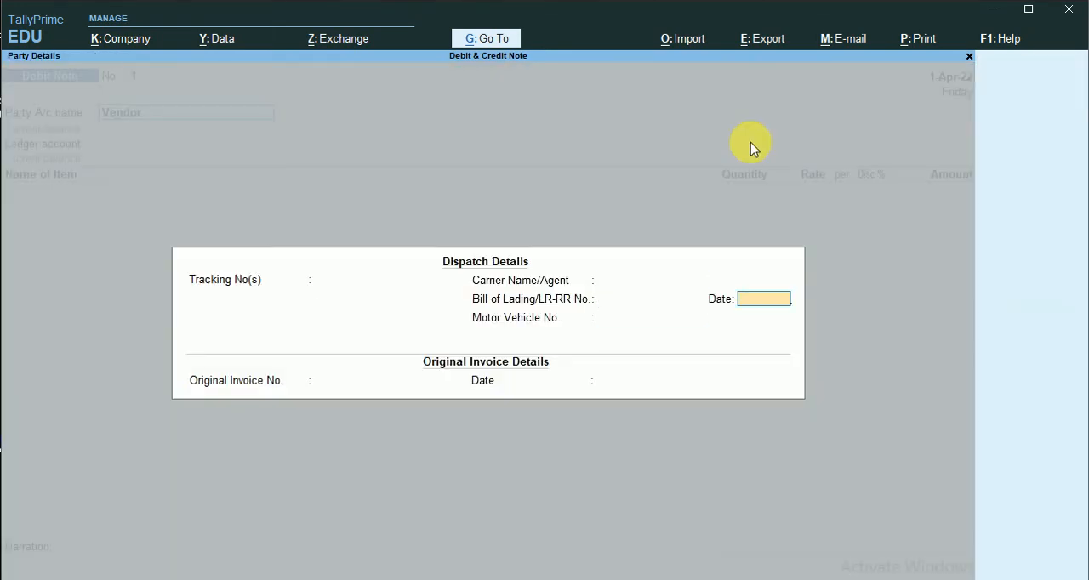
pyautogui.press('Return')
pyautogui.press('Return')
pyautogui.press('Return')
pyautogui.press('Return')
pyautogui.press('Return')
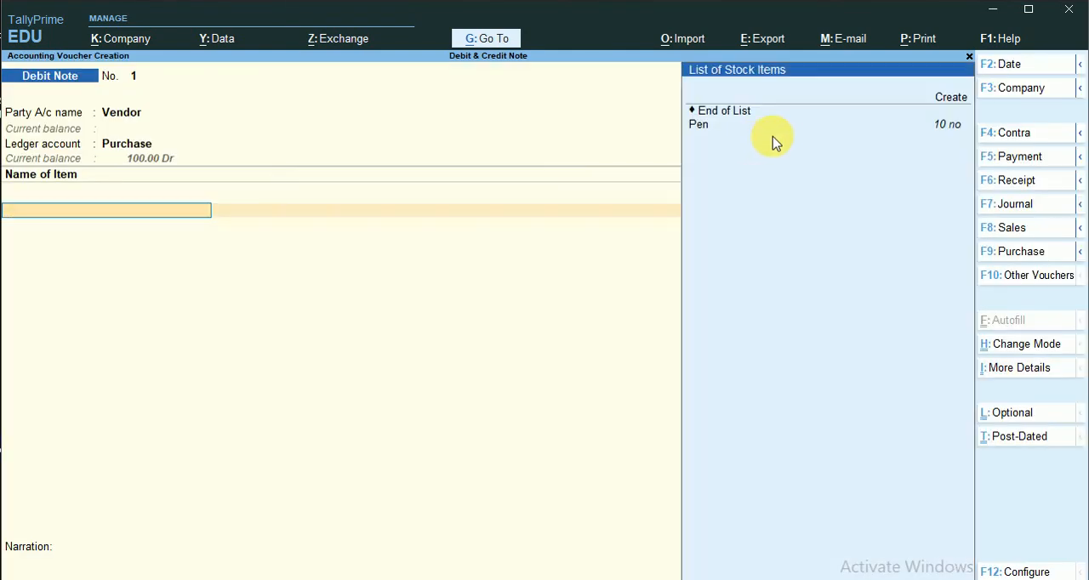
# - Enter 5 no of Pen at rate 10 in the Debit Note, save the voucher and leave voucher entry
pyautogui.press('Return')
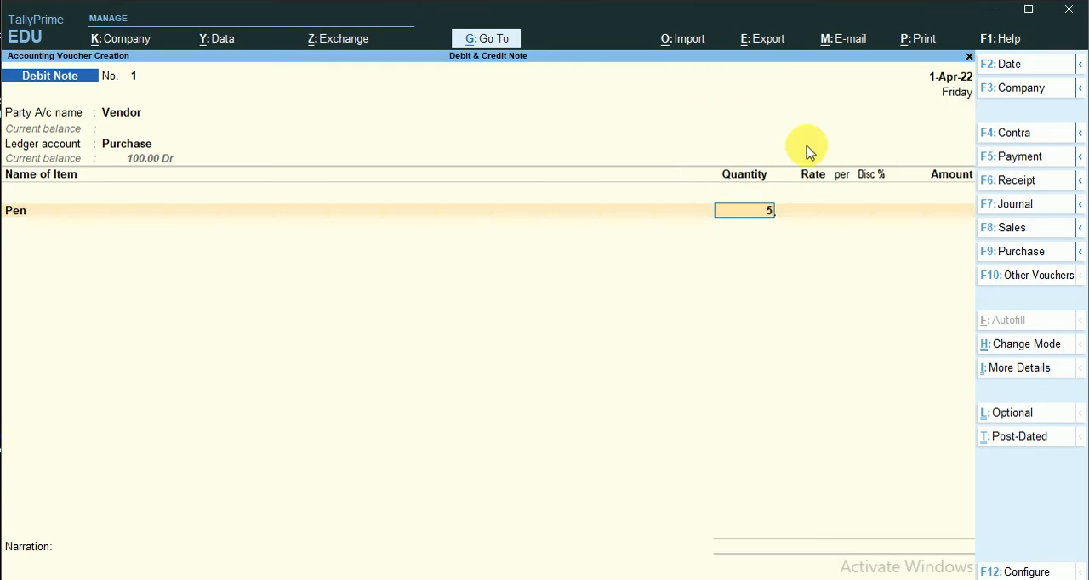
pyautogui.press('Return')
pyautogui.press('Return')
pyautogui.press('Return')
pyautogui.press('Return')
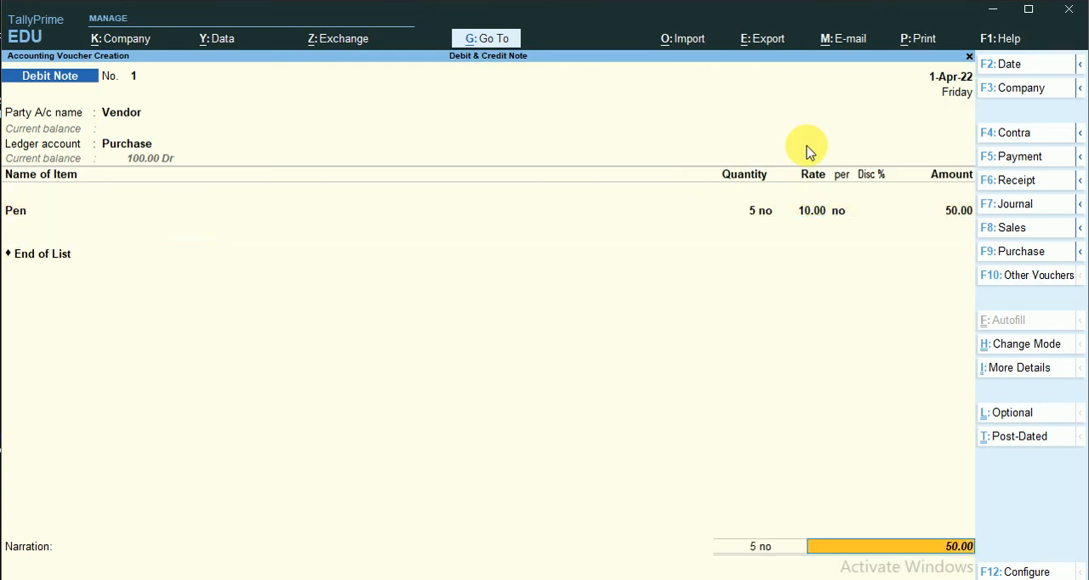
pyautogui.press('Return')
pyautogui.press('Return')
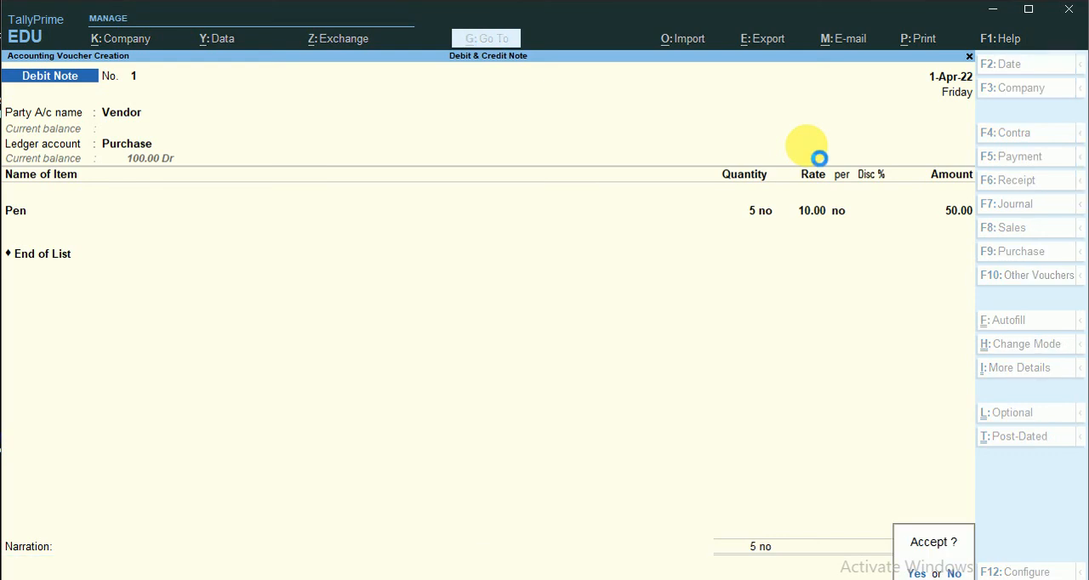
pyautogui.press('Return')
pyautogui.press('Escape')
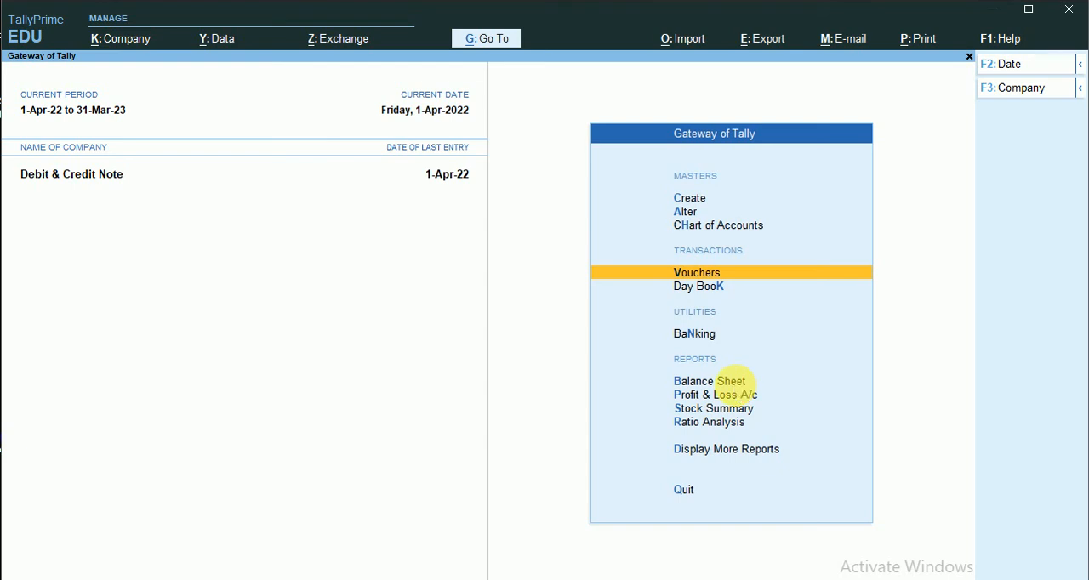
# - Examine Current Assets and Current Liabilities in the Balance Sheet against the case(ii) rows in Excel, and leave the report
pyautogui.click(731, 383)
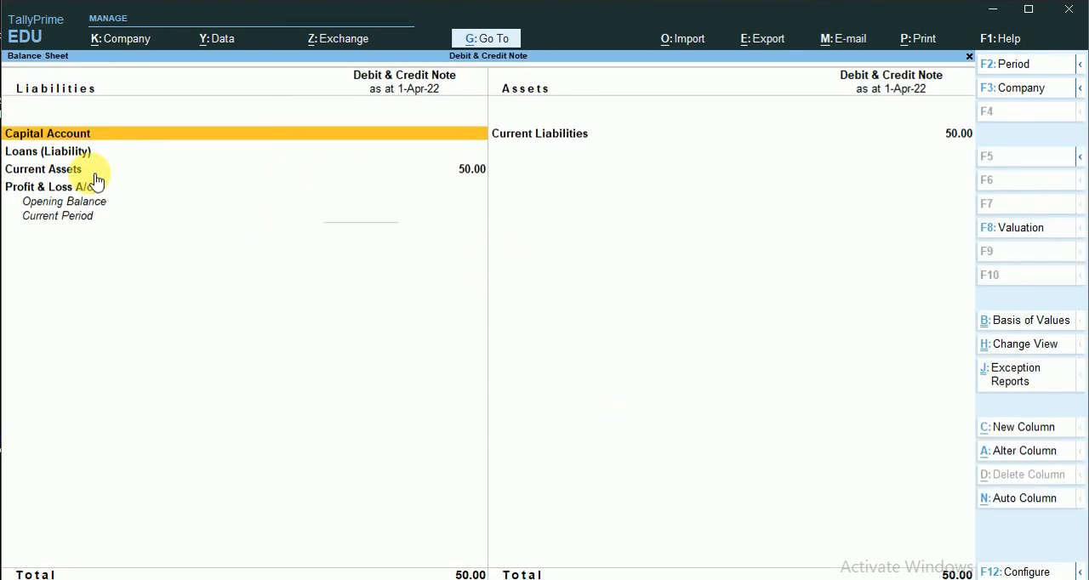
pyautogui.click(578, 136)
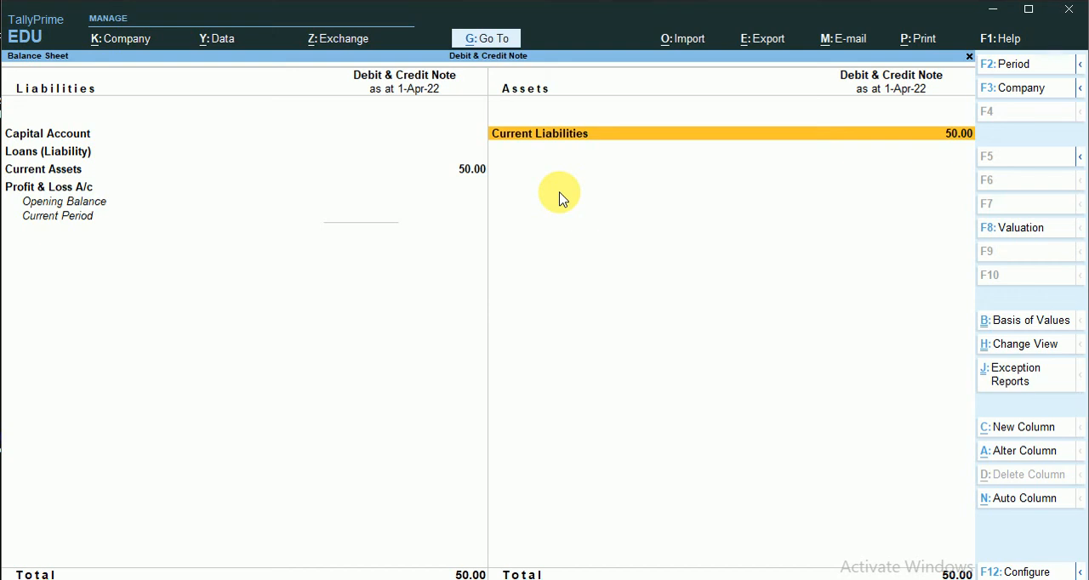
pyautogui.hotkey('alt', 'Tab')
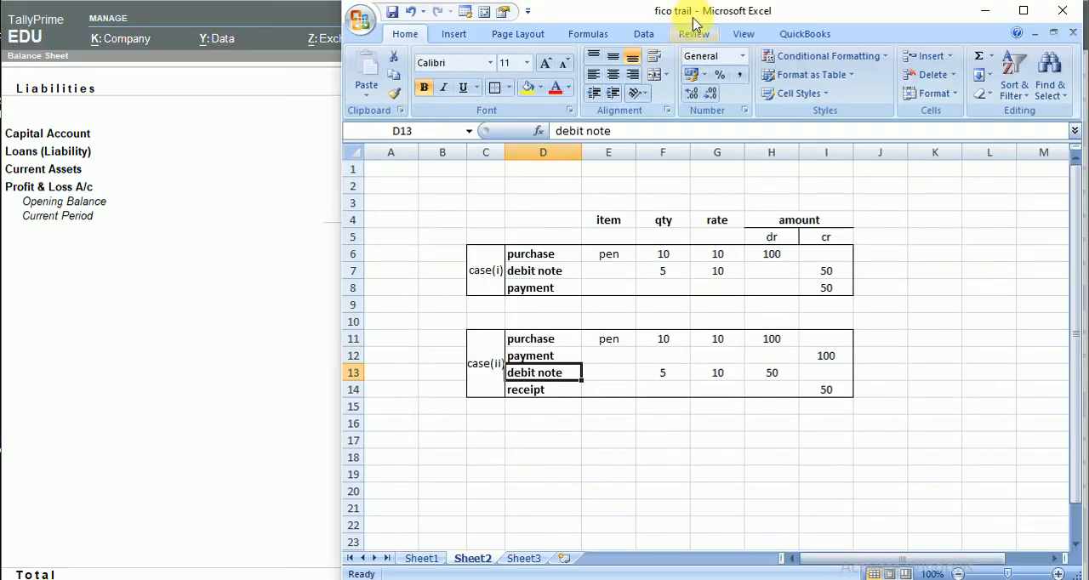
pyautogui.moveTo(692, 20)
pyautogui.mouseDown()
pyautogui.moveTo(656, 51)
pyautogui.moveTo(270, 26)
pyautogui.moveTo(652, 22)
pyautogui.moveTo(706, 10)
pyautogui.mouseUp()
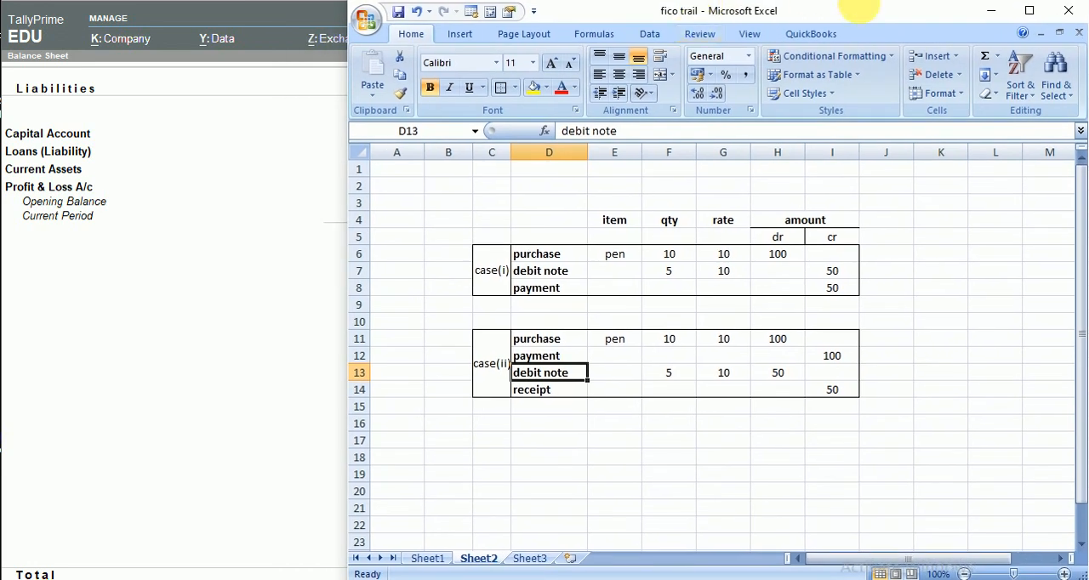
pyautogui.click(986, 11)
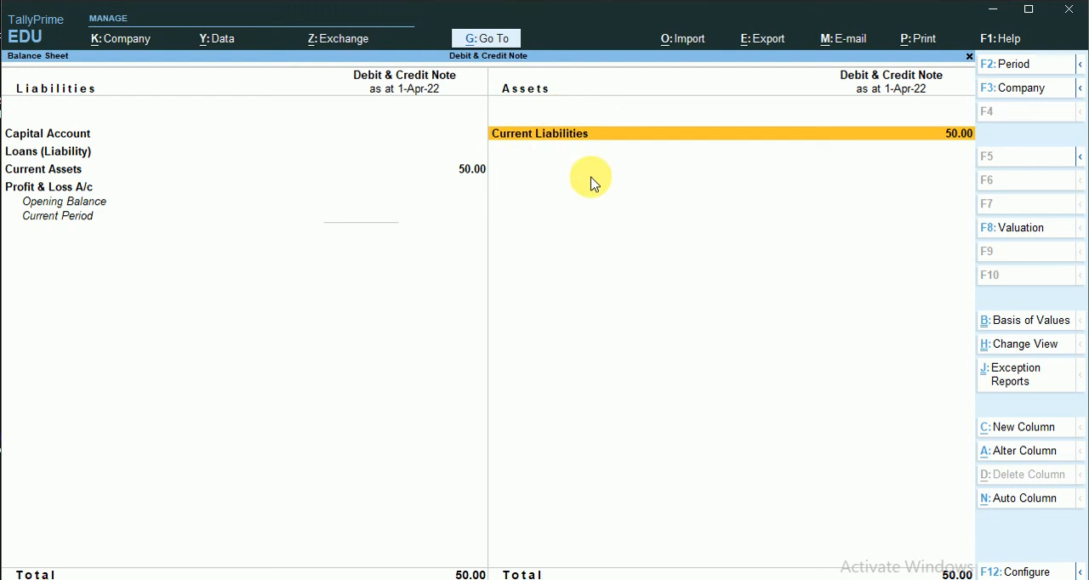
pyautogui.press('Escape')
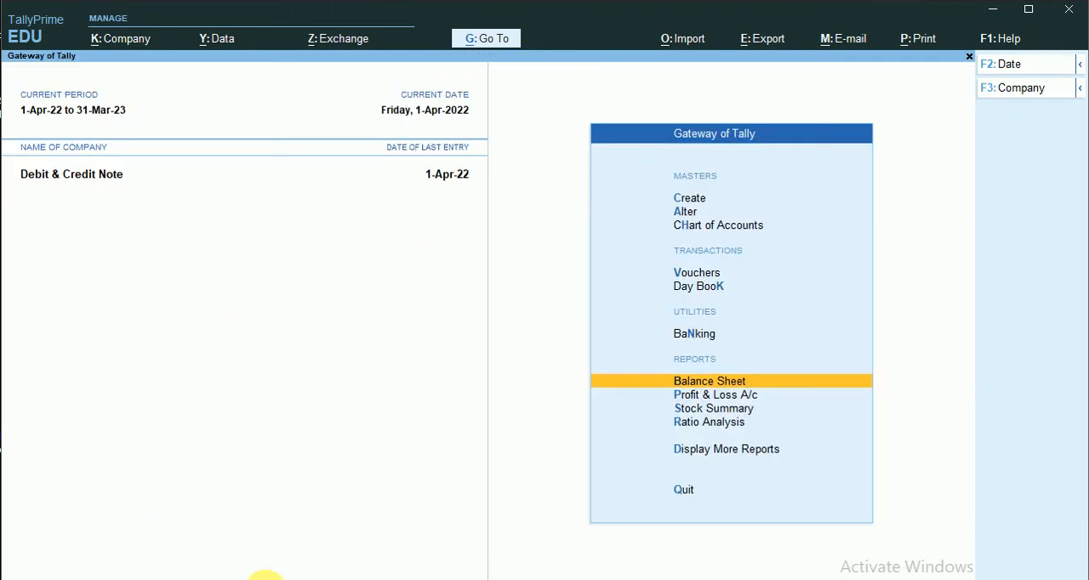
# - Switch to Excel to review the case(ii) receipt row on Sheet2, and return to TallyPrime
pyautogui.hotkey('alt', 'Tab')
pyautogui.click(518, 393)
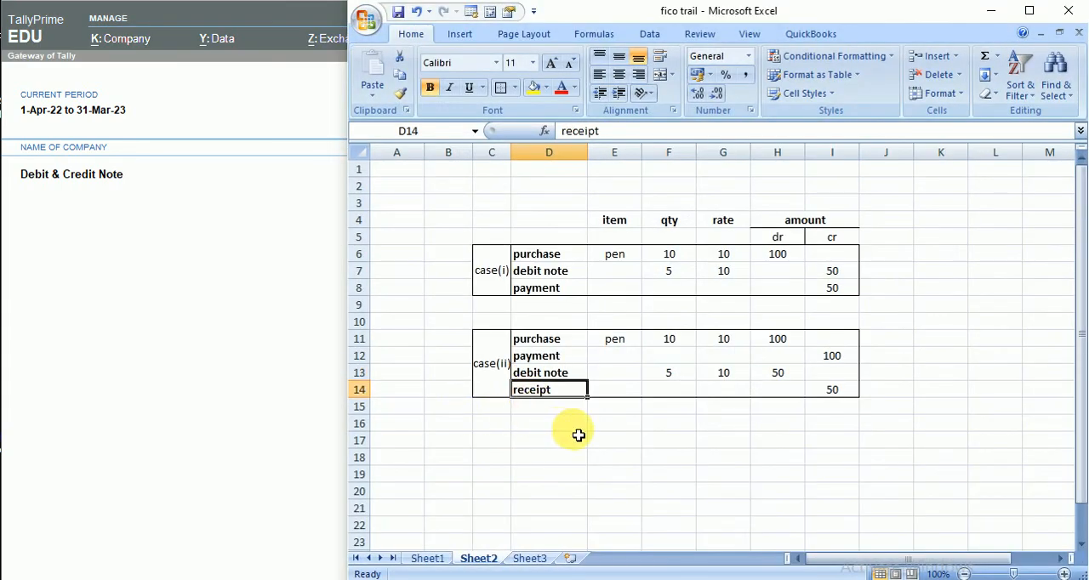
pyautogui.click(155, 393)
# - Start a new Receipt voucher with Cash as the account and Vendor as the particulars ledger
pyautogui.click(697, 273)
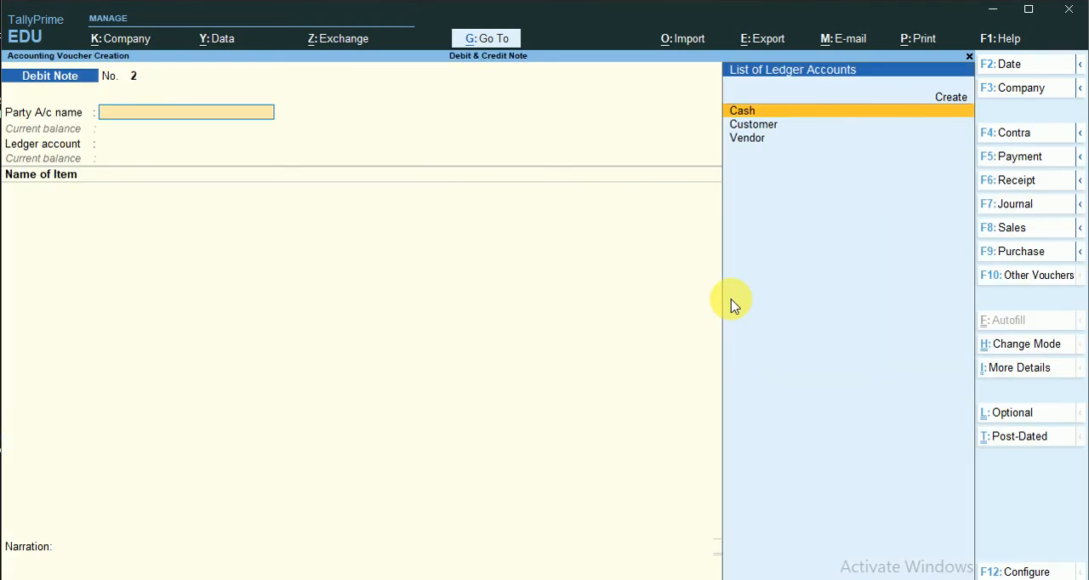
pyautogui.click(1028, 185)
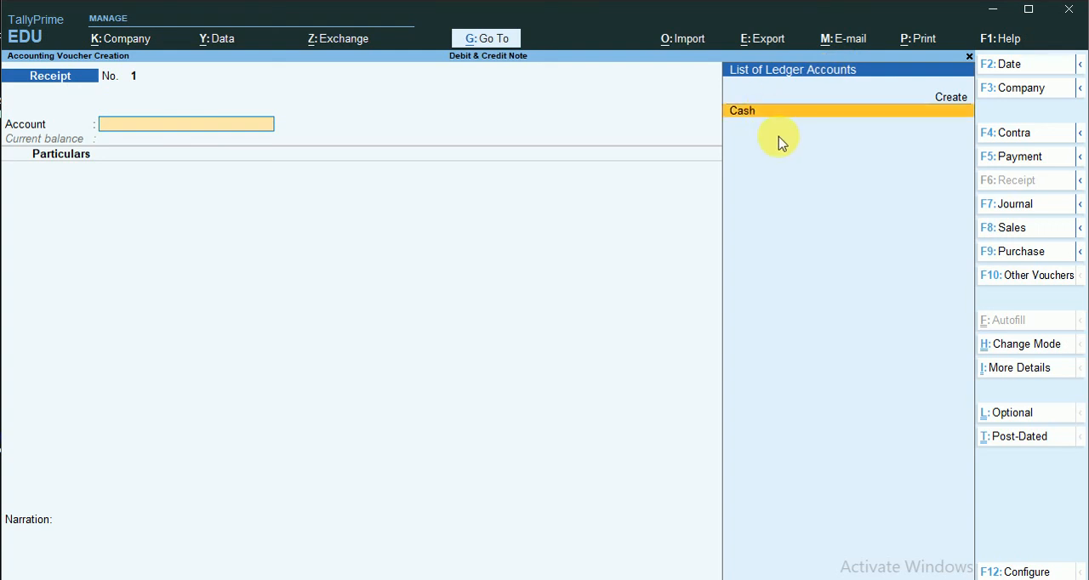
pyautogui.press('Return')
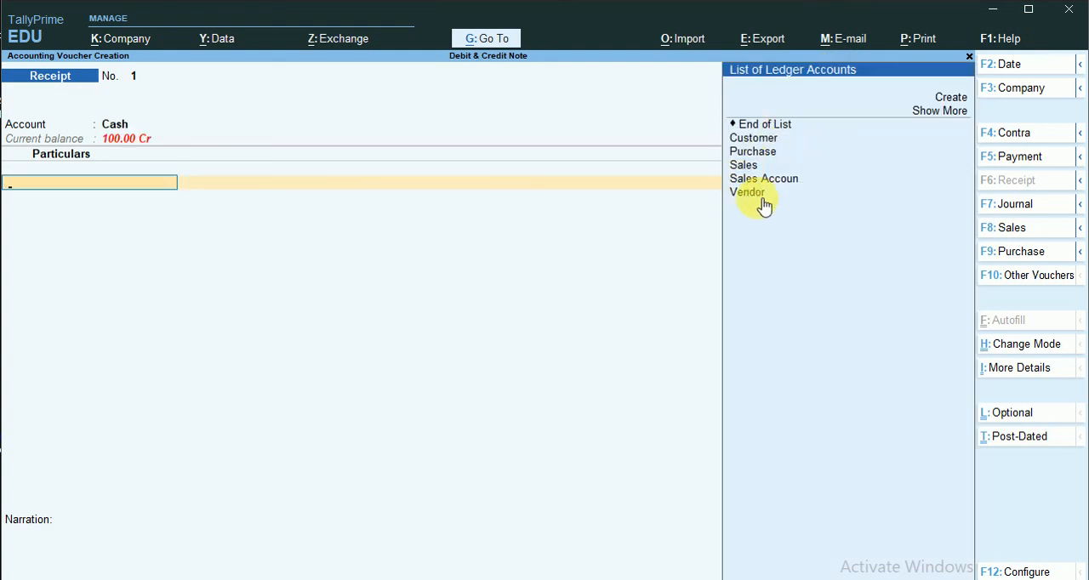
pyautogui.click(765, 194)
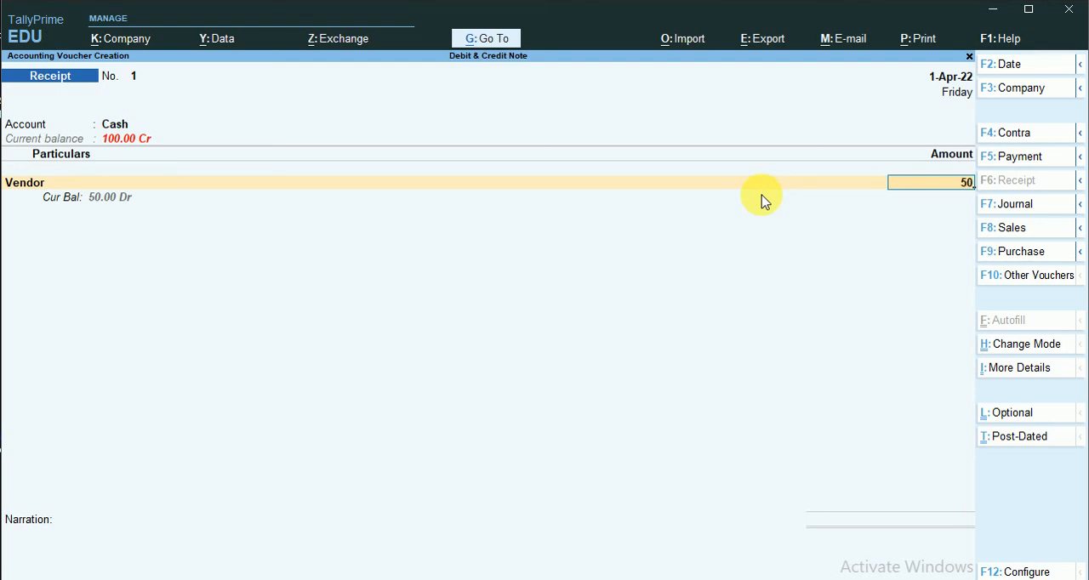
# - Enter 50 as the Vendor receipt, allocate it as Agst Ref to bill 1, save the voucher and leave voucher entry
pyautogui.press('Return')
pyautogui.press('Return')
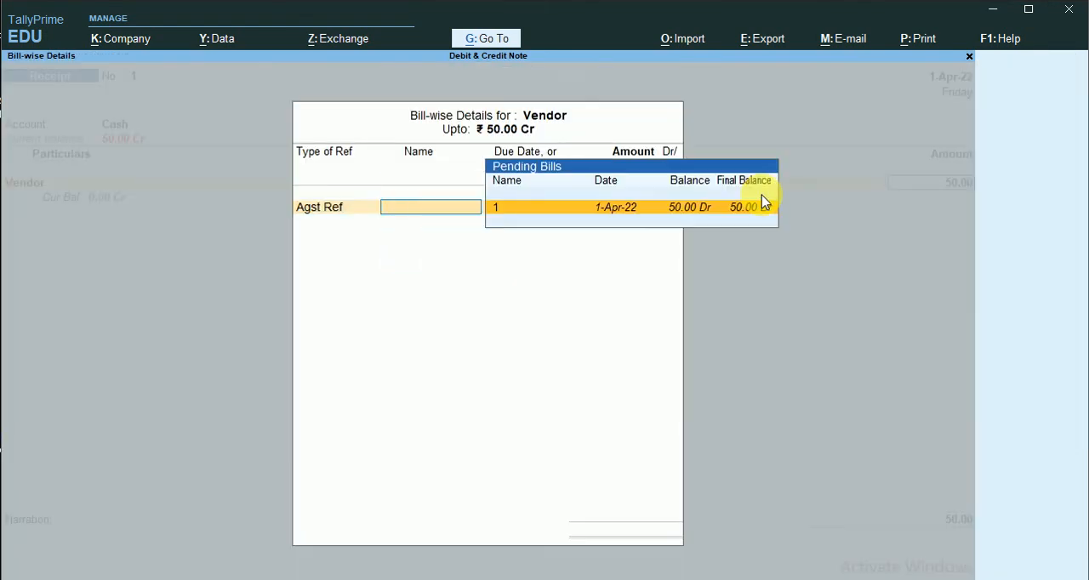
pyautogui.press('Return')
pyautogui.press('Return')
pyautogui.press('Return')
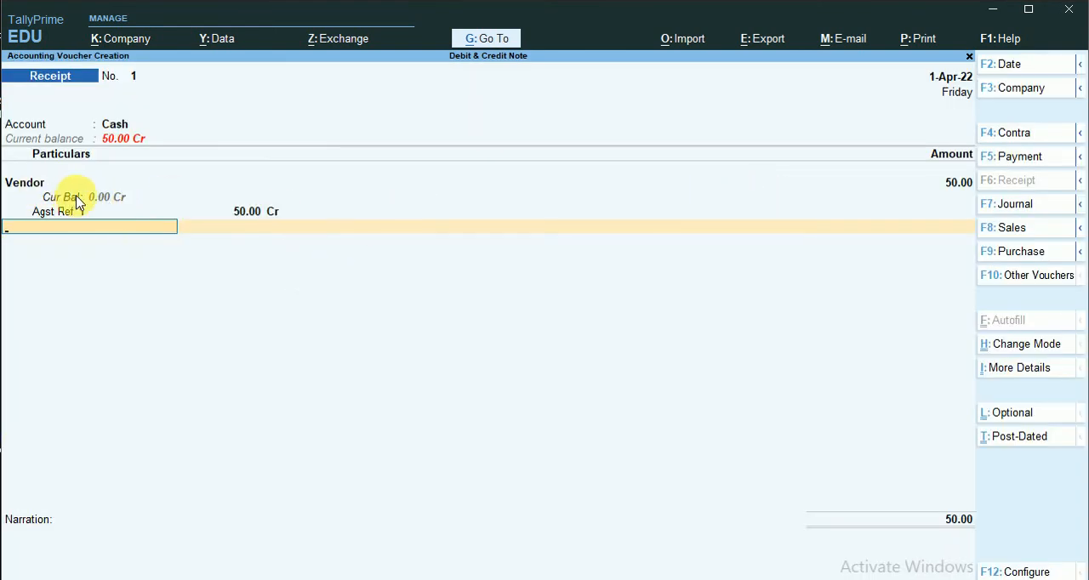
pyautogui.press('Return')
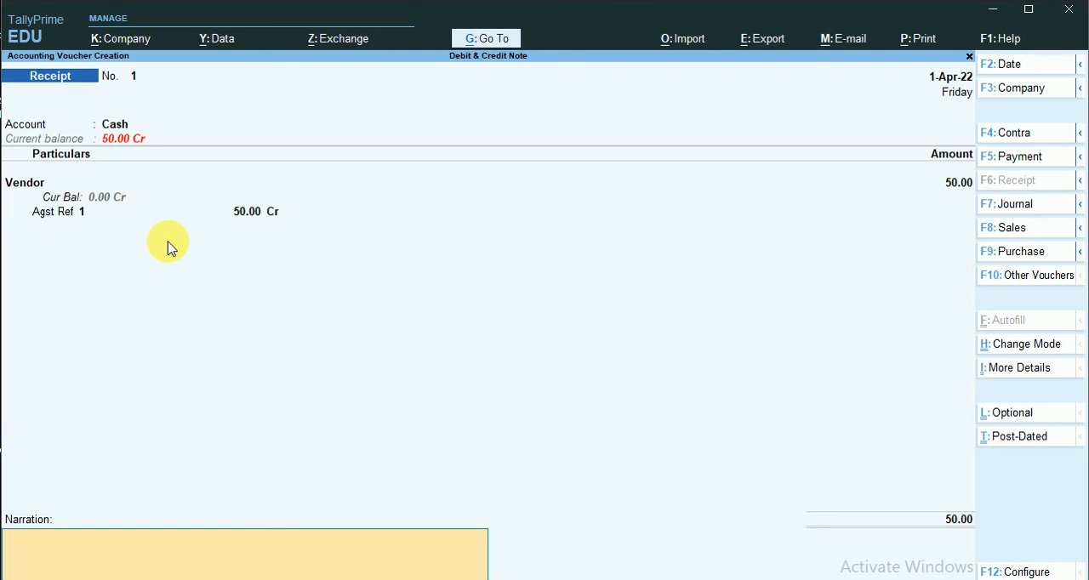
pyautogui.press('Return')
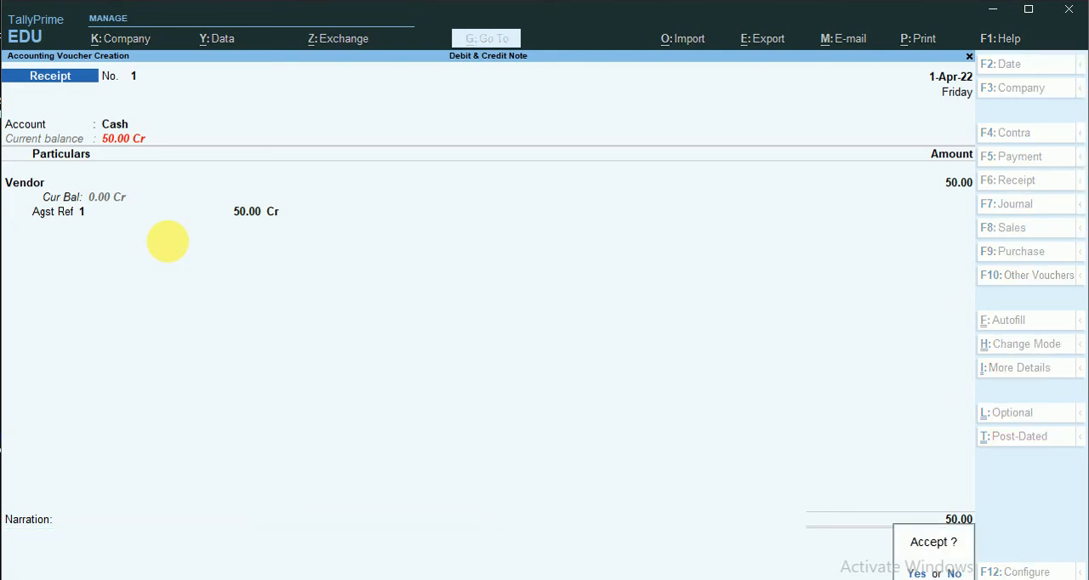
pyautogui.press('Return')
pyautogui.press('Escape')
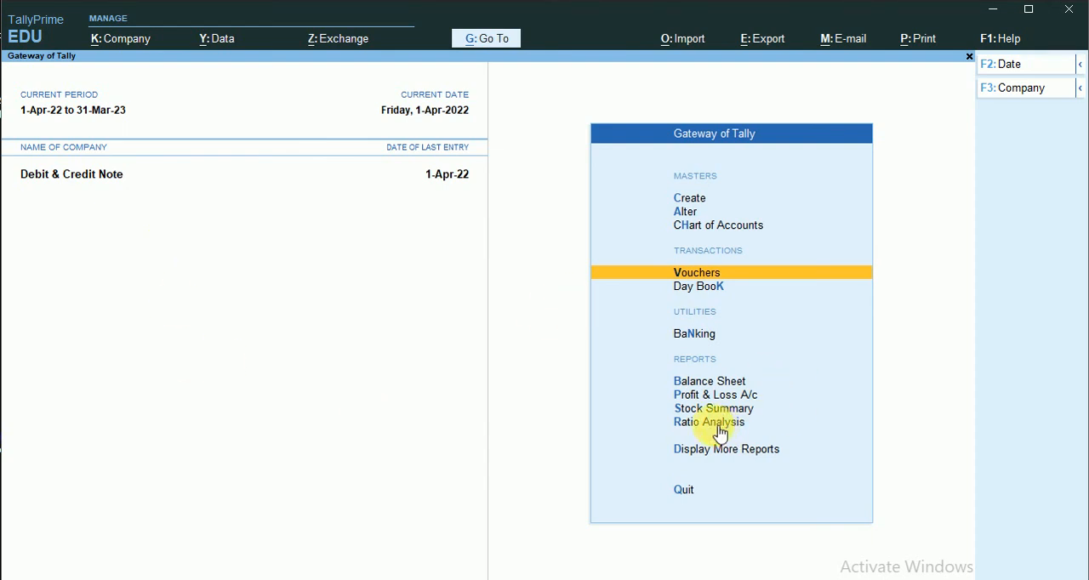
# - Check the Balance Sheet following the Vendor receipt, and switch to Excel to compare it with the case(ii) transactions
pyautogui.click(727, 380)
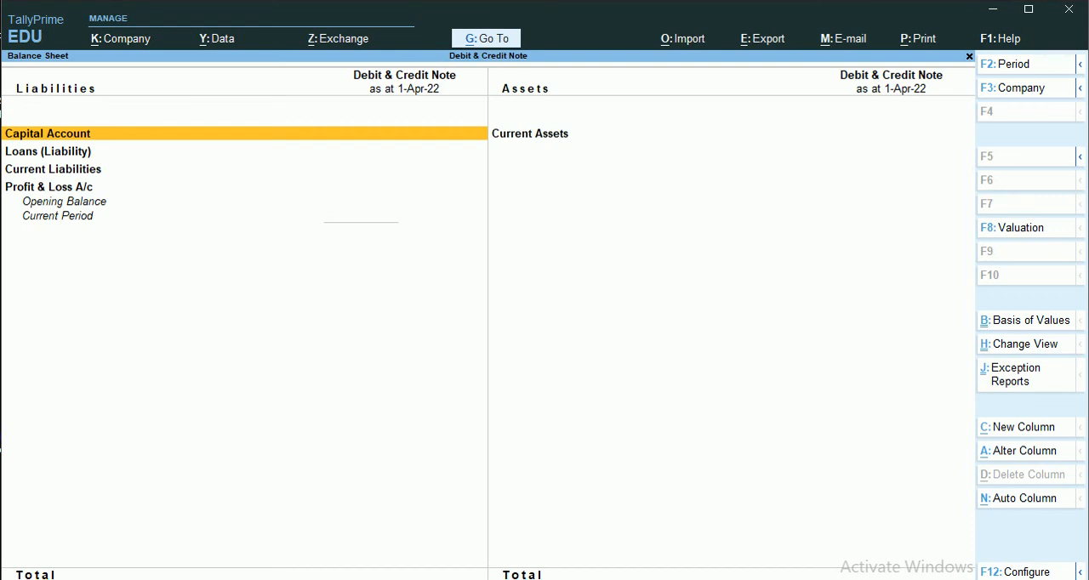
pyautogui.hotkey('alt', 'Tab')
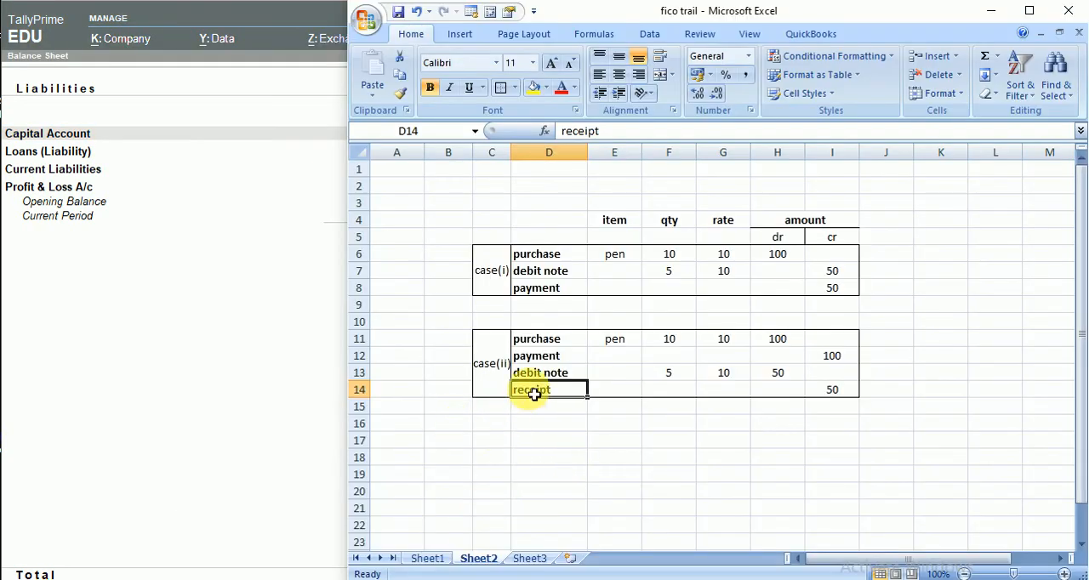